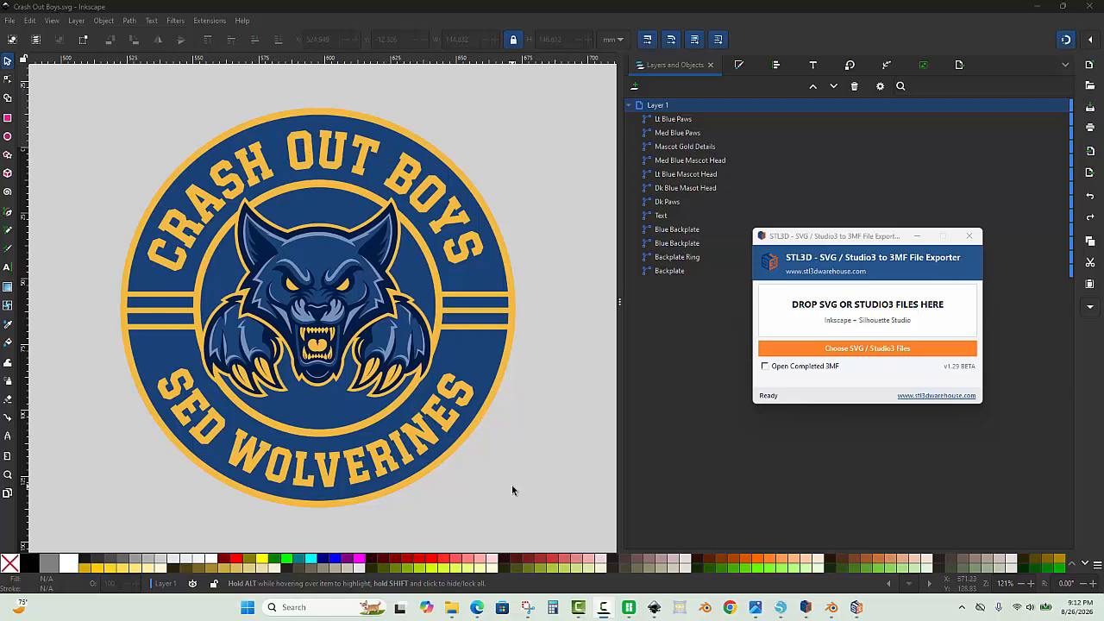
Step: Switch to Bambu Studio and import Crash Out Boys.svg from the Desktop onto the plate
{"action": "left_click", "coordinate": [628, 607]}
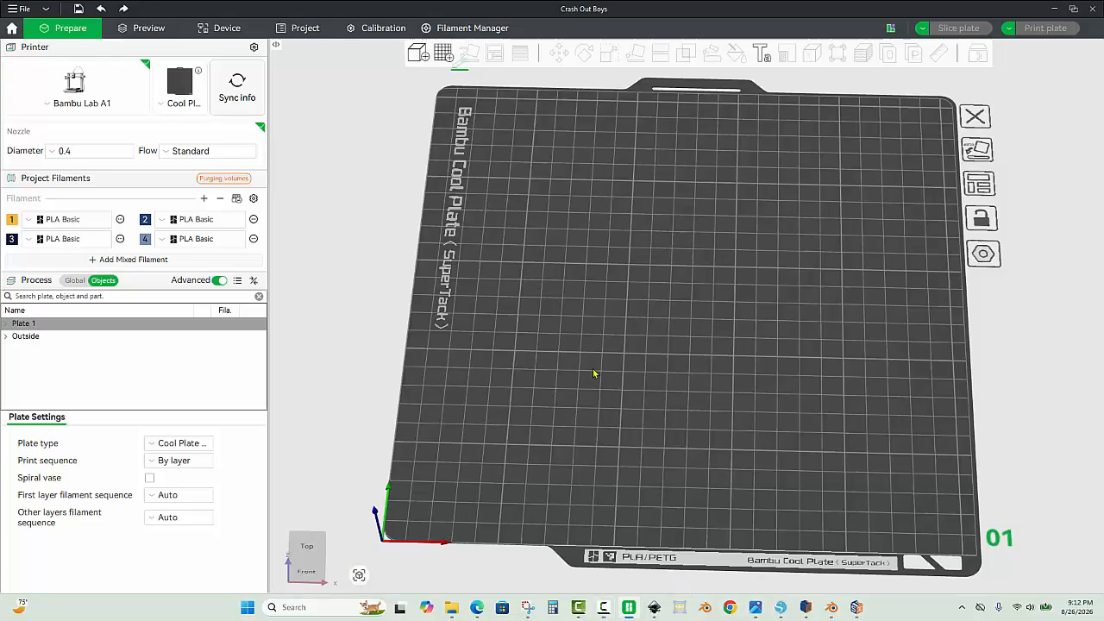
{"action": "left_click_drag", "start_coordinate": [677, 349], "coordinate": [675, 350]}
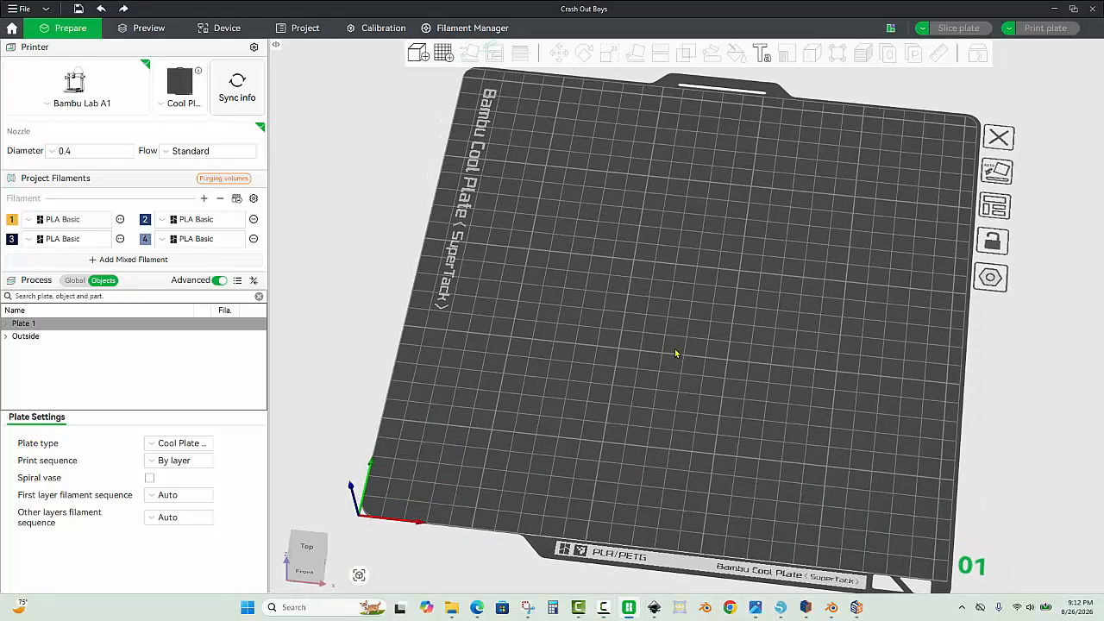
{"action": "key", "text": "ctrl+i"}
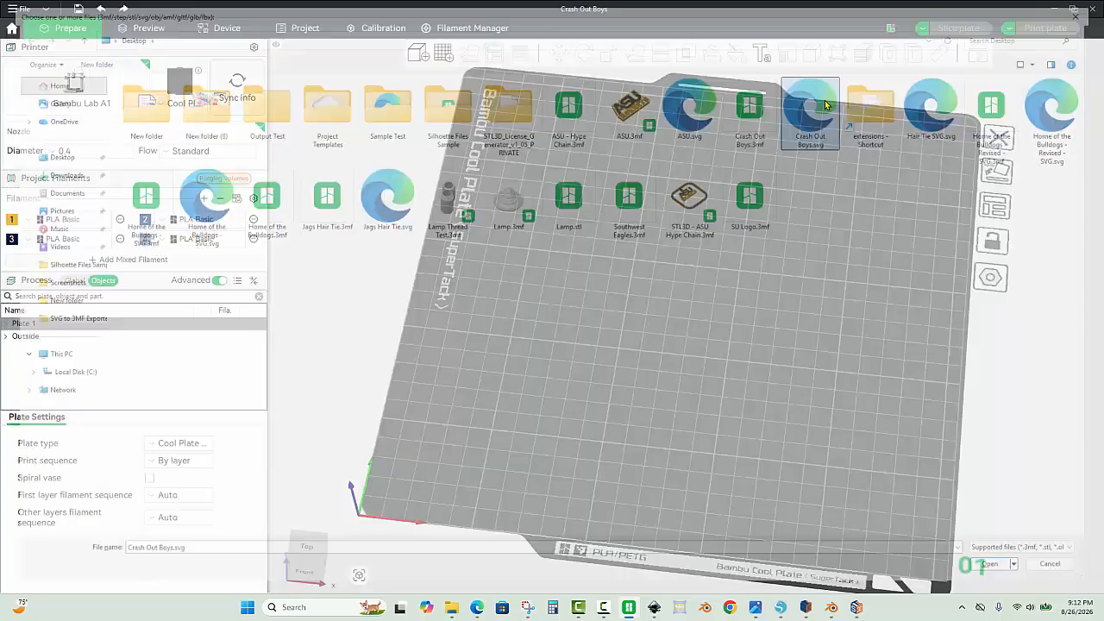
{"action": "double_click", "coordinate": [797, 128]}
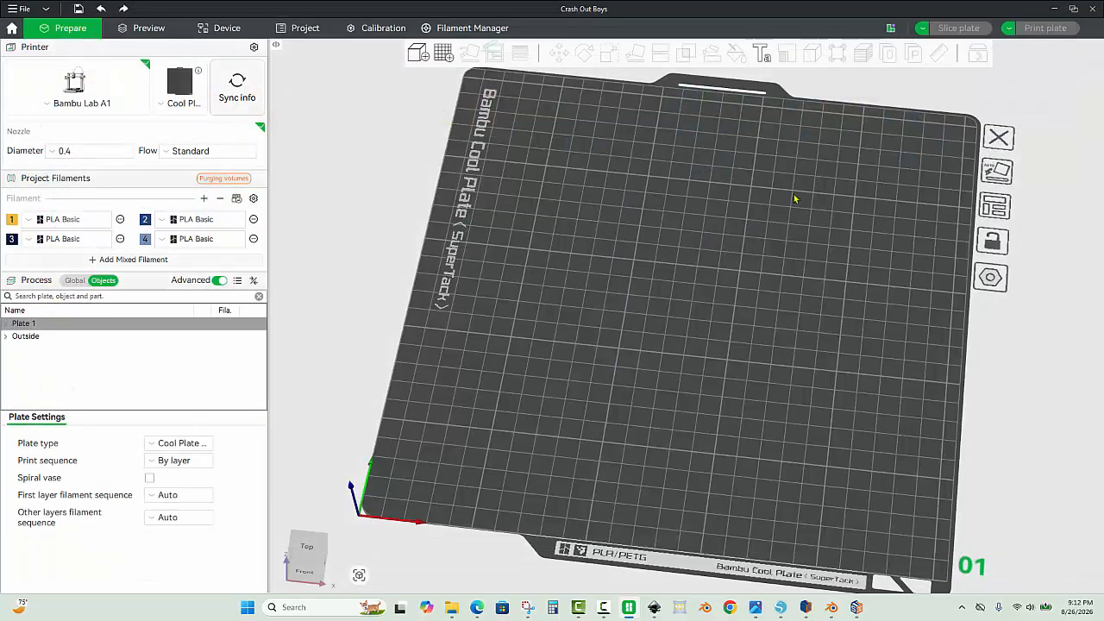
{"action": "left_click_drag", "start_coordinate": [811, 239], "coordinate": [748, 224]}
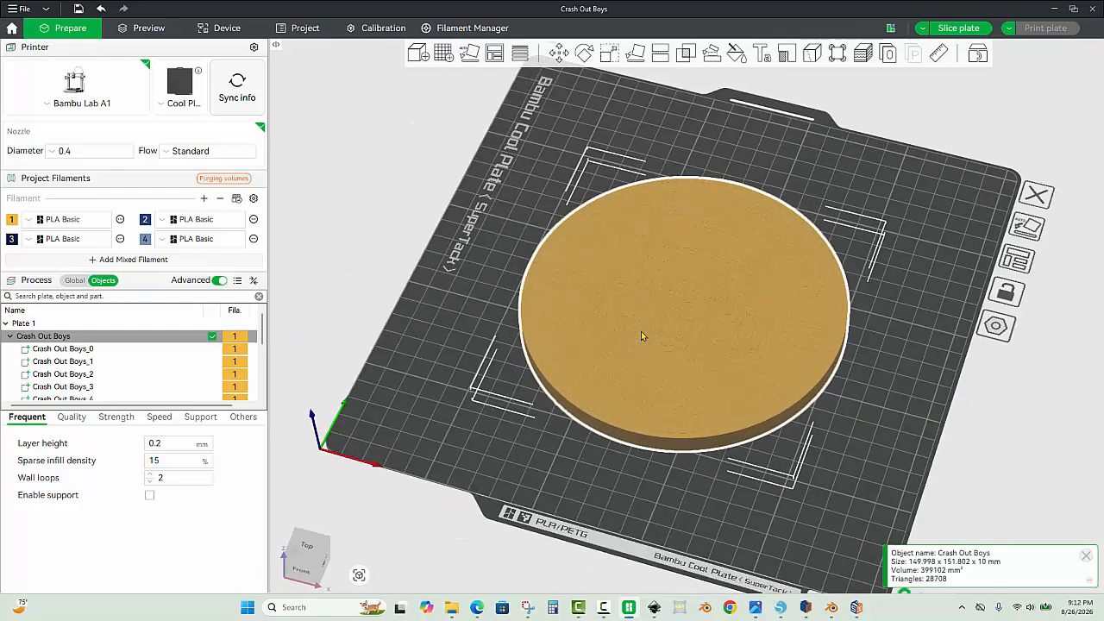
Step: Look through the part list of the imported SVG model and delete the model from the plate
{"action": "scroll", "coordinate": [86, 357], "scroll_direction": "down", "scroll_amount": 5}
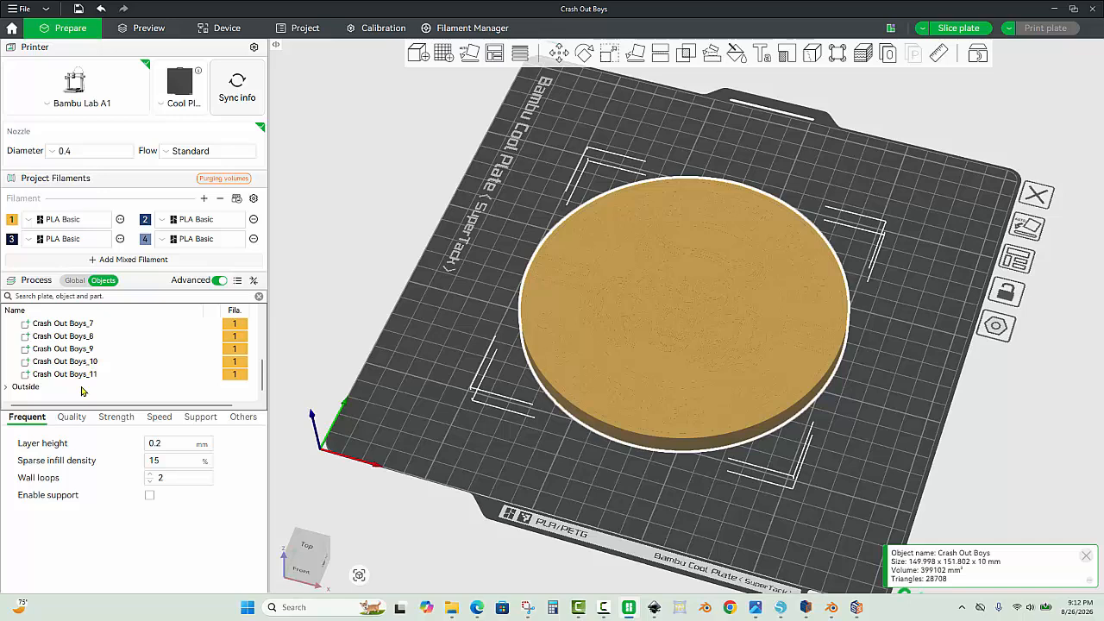
{"action": "scroll", "coordinate": [82, 388], "scroll_direction": "up", "scroll_amount": 5}
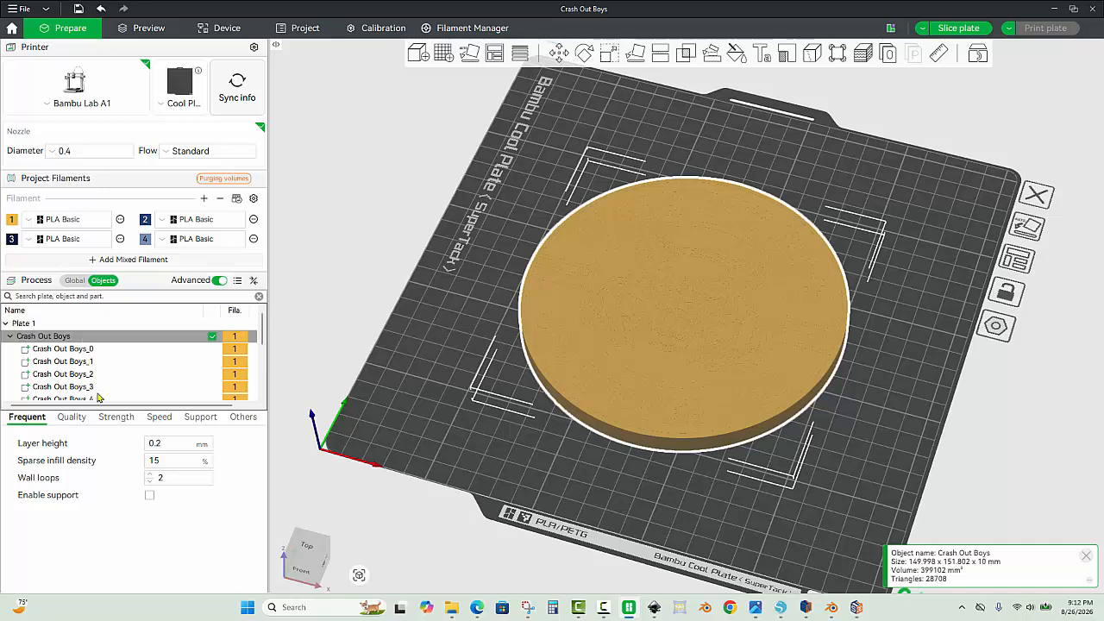
{"action": "scroll", "coordinate": [101, 395], "scroll_direction": "down", "scroll_amount": 5}
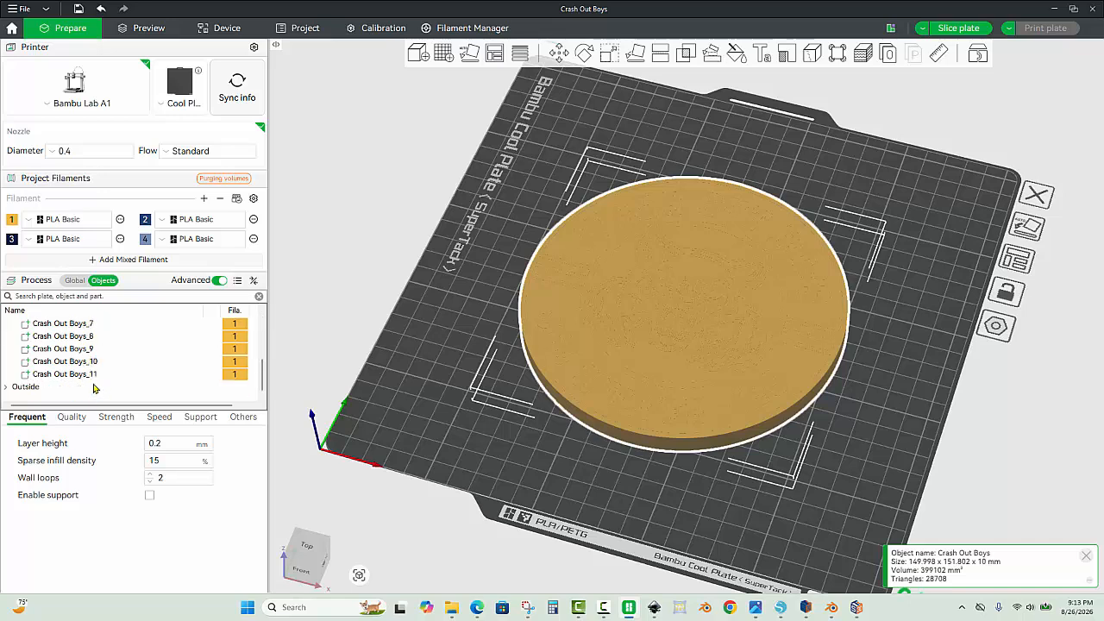
{"action": "scroll", "coordinate": [95, 388], "scroll_direction": "up", "scroll_amount": 3}
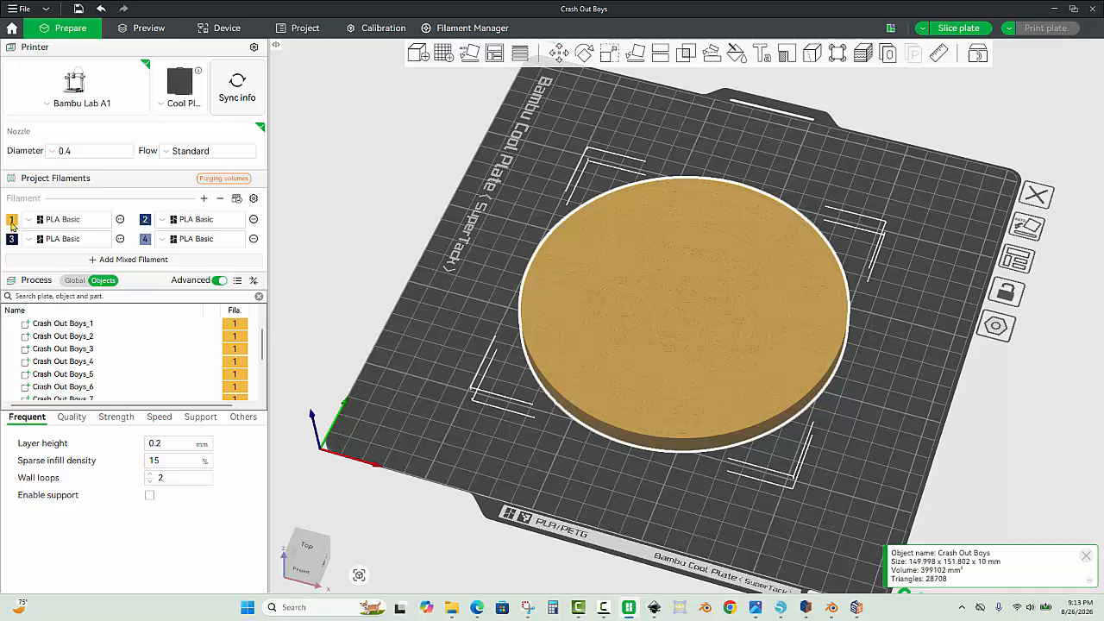
{"action": "left_click", "coordinate": [670, 314]}
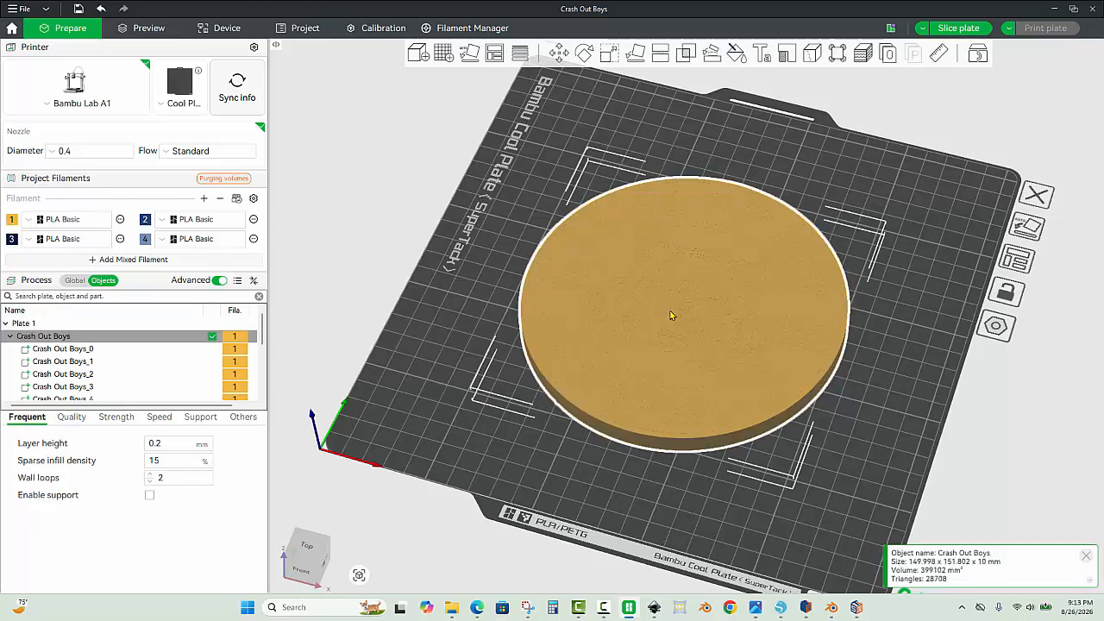
{"action": "key", "text": "Delete"}
{"action": "left_click_drag", "start_coordinate": [670, 314], "coordinate": [679, 309]}
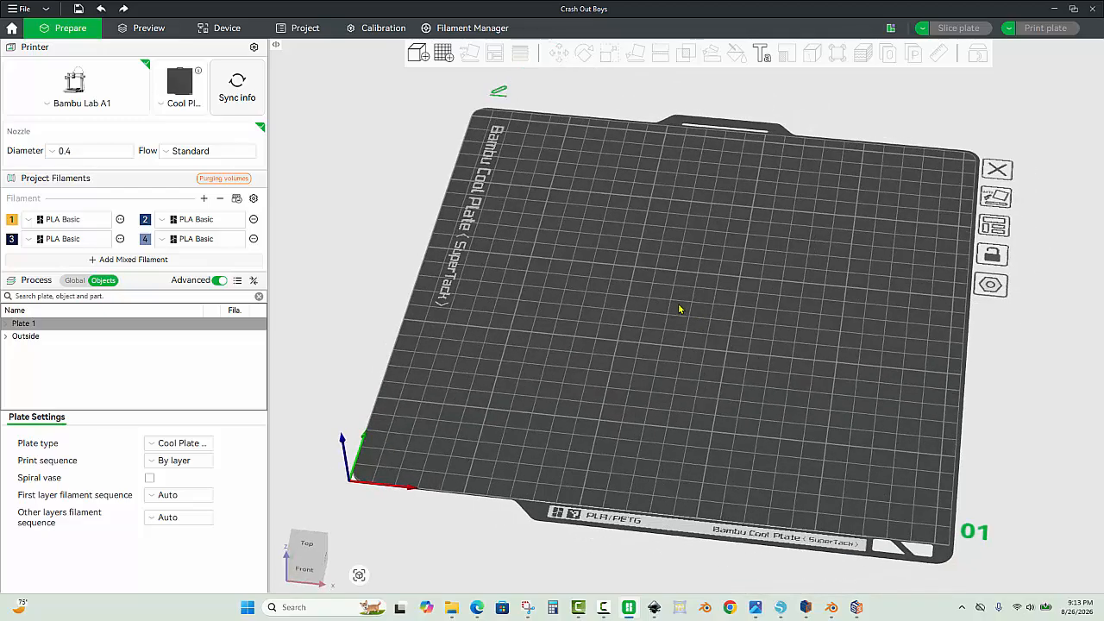
Step: Minimize Bambu Studio and Inkscape and convert the desktop's Crash Out Boys.svg with the STL3D 3MF exporter
{"action": "left_click", "coordinate": [1054, 9]}
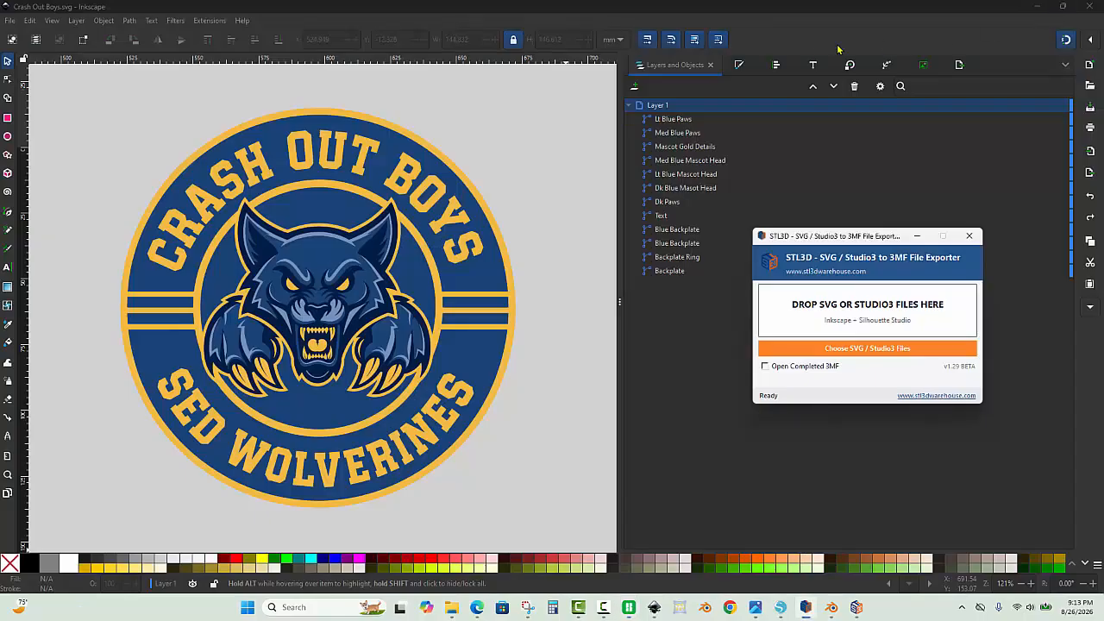
{"action": "left_click", "coordinate": [1038, 7]}
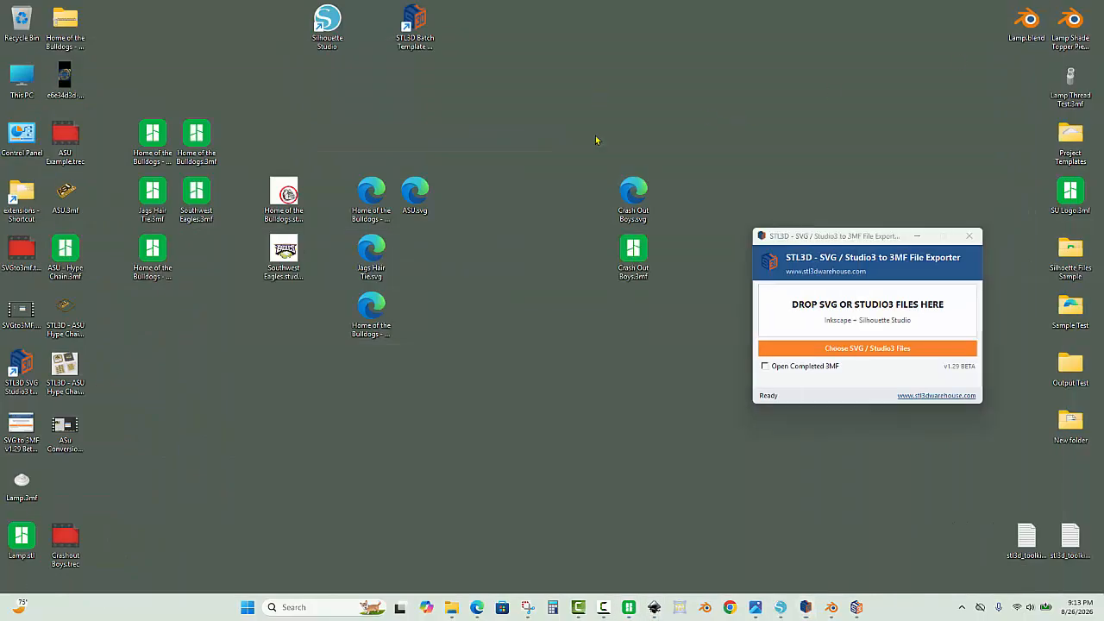
{"action": "left_click_drag", "start_coordinate": [630, 190], "coordinate": [868, 319]}
Step: Delete Crash Out Boys.3mf from the desktop
{"action": "left_click", "coordinate": [645, 270]}
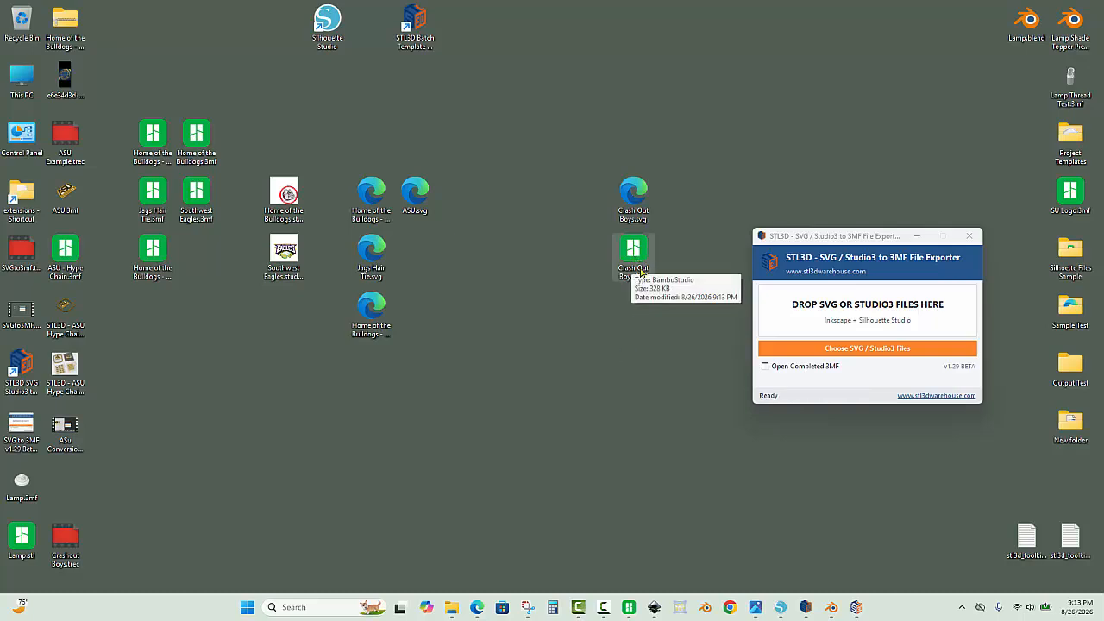
{"action": "left_click", "coordinate": [614, 257]}
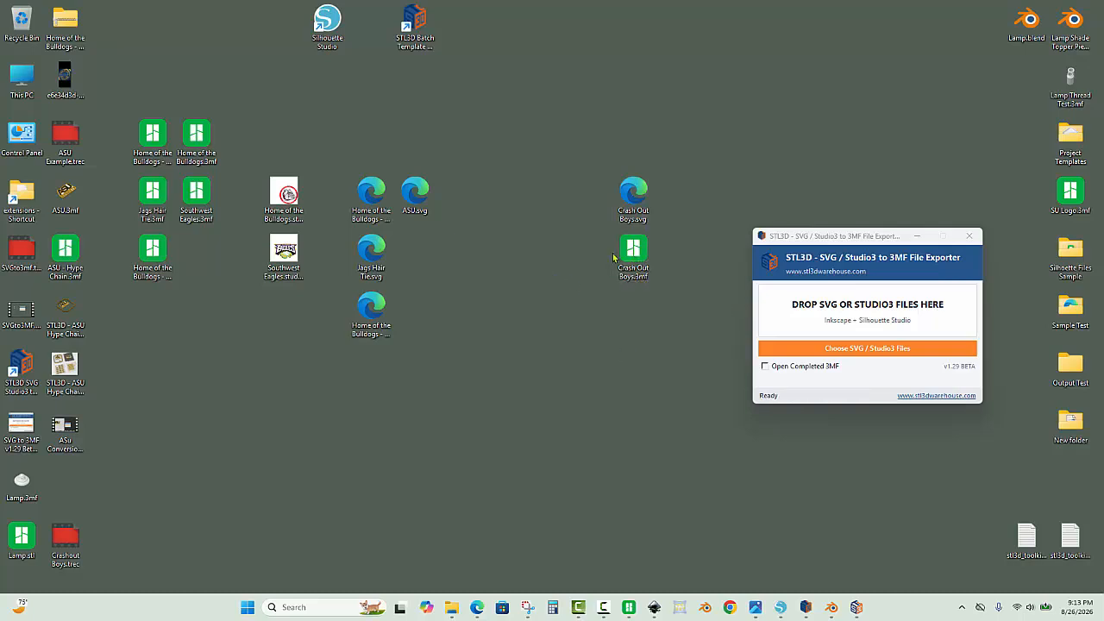
{"action": "key", "text": "Delete"}
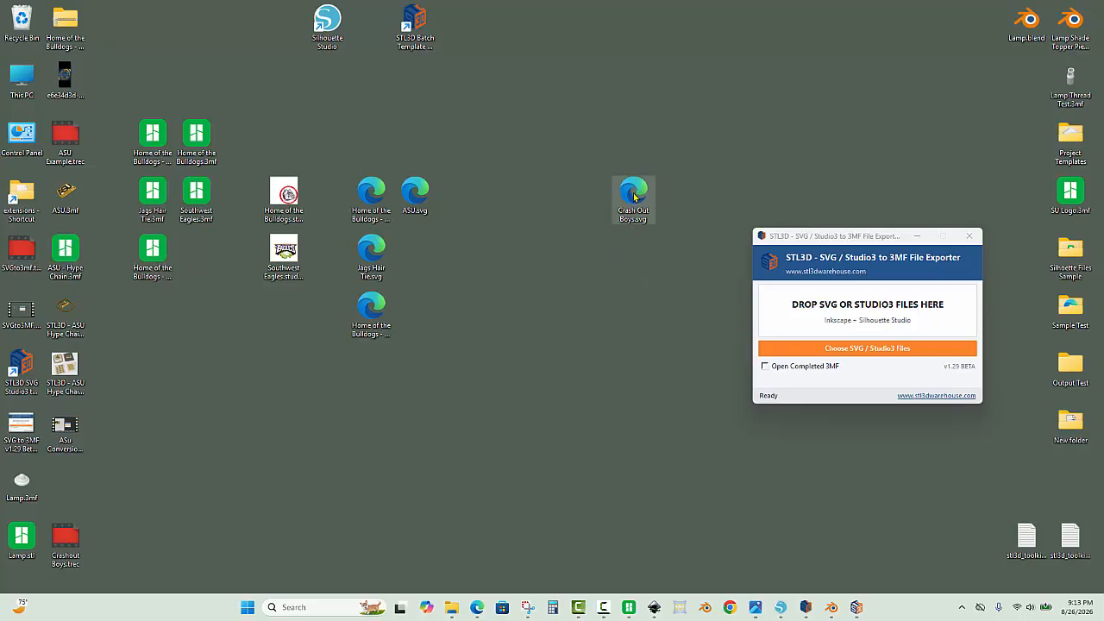
Step: Convert Crash Out Boys.svg to 3MF again with the exporter and place the new file below the SVG
{"action": "left_click_drag", "start_coordinate": [633, 197], "coordinate": [895, 318]}
{"action": "left_click_drag", "start_coordinate": [66, 483], "coordinate": [608, 274]}
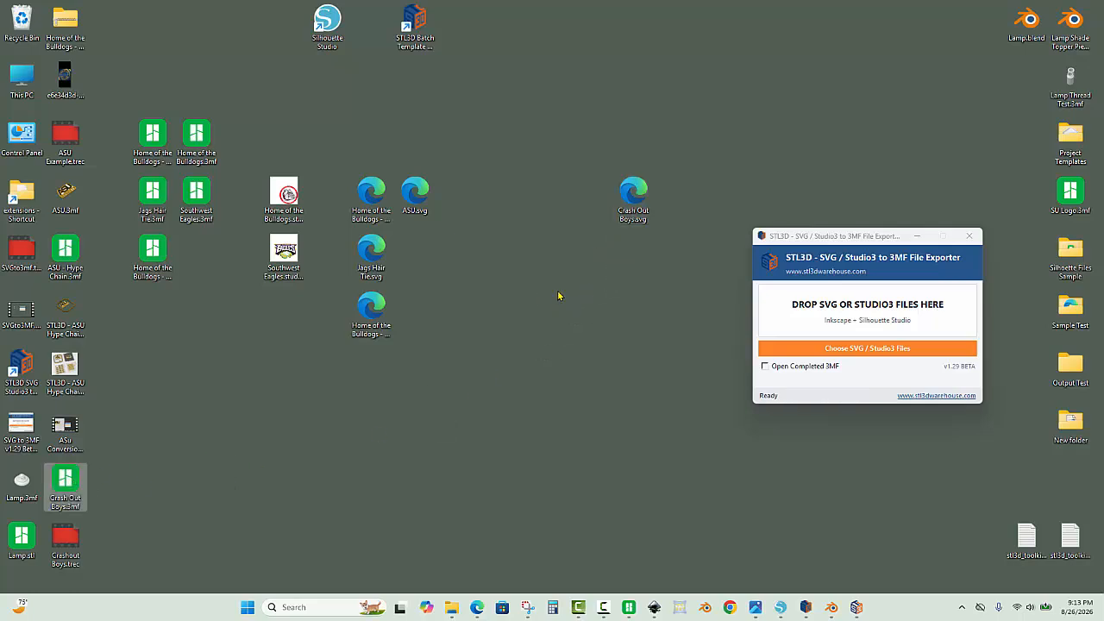
Step: Switch to Bambu Studio and open the project Crash Out Boys.3mf from the Desktop
{"action": "left_click", "coordinate": [629, 607]}
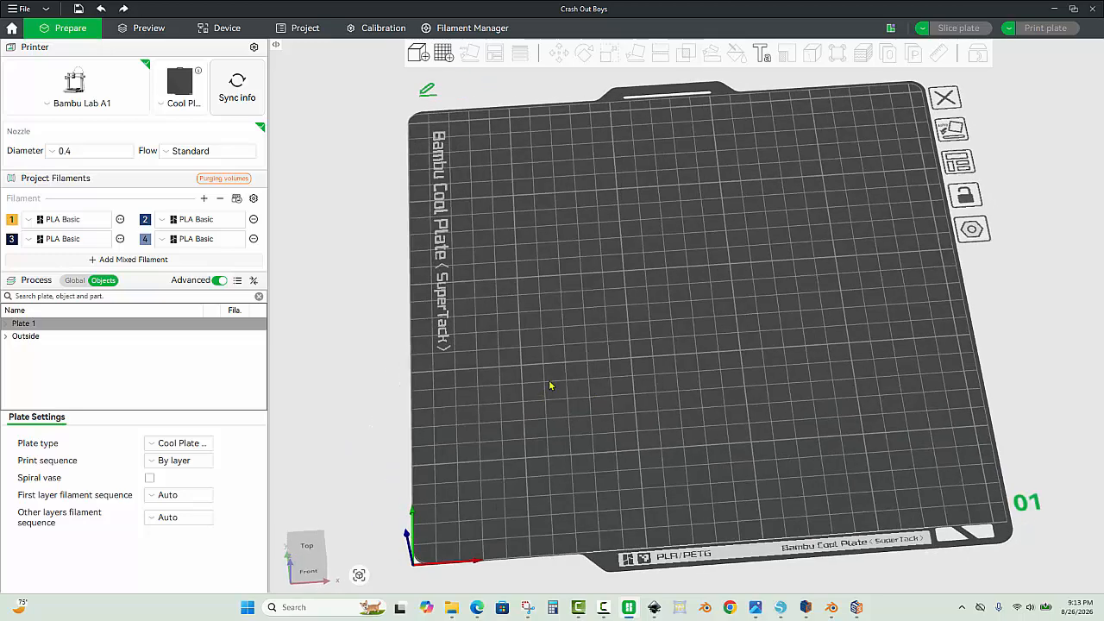
{"action": "key", "text": "ctrl+o"}
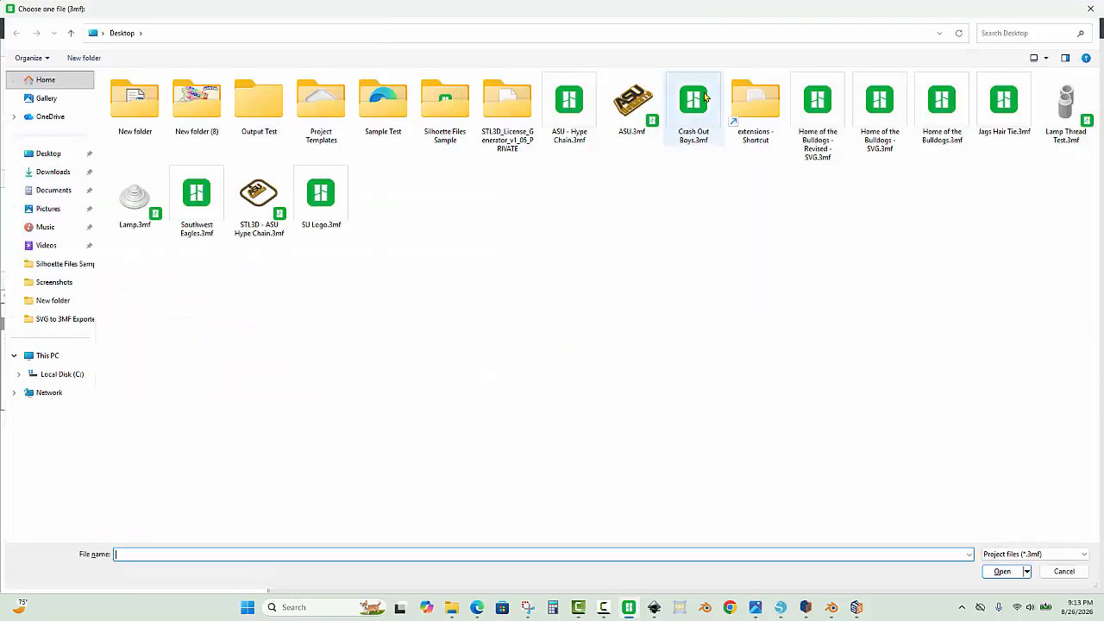
{"action": "double_click", "coordinate": [706, 97]}
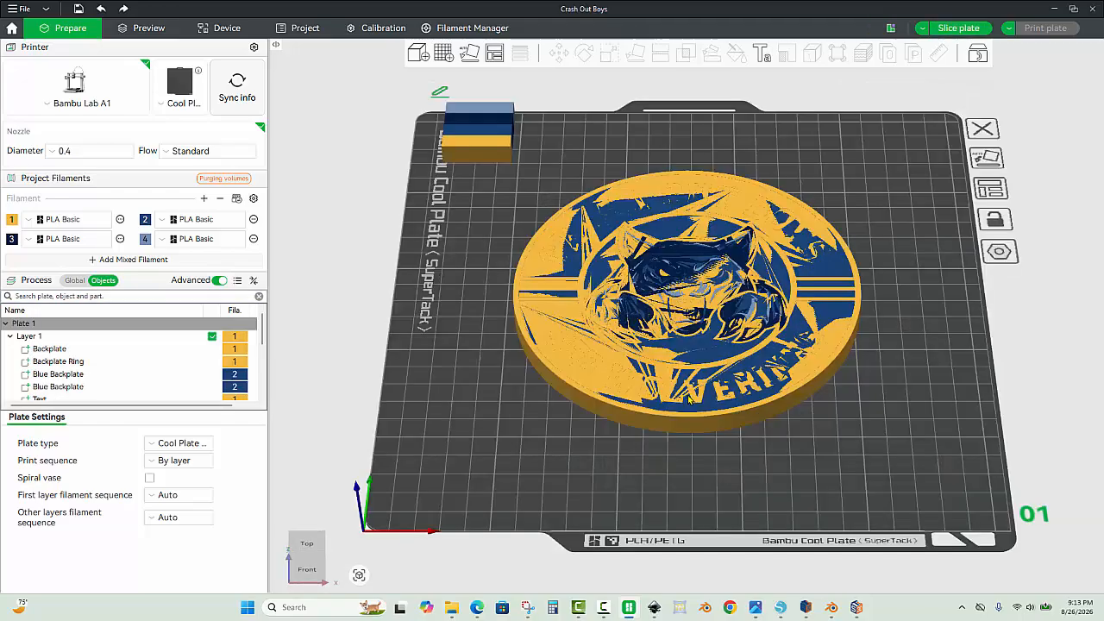
Step: Scale the Backplate part to a Z size of 8 mm without uniform scaling
{"action": "left_click_drag", "start_coordinate": [689, 440], "coordinate": [658, 460]}
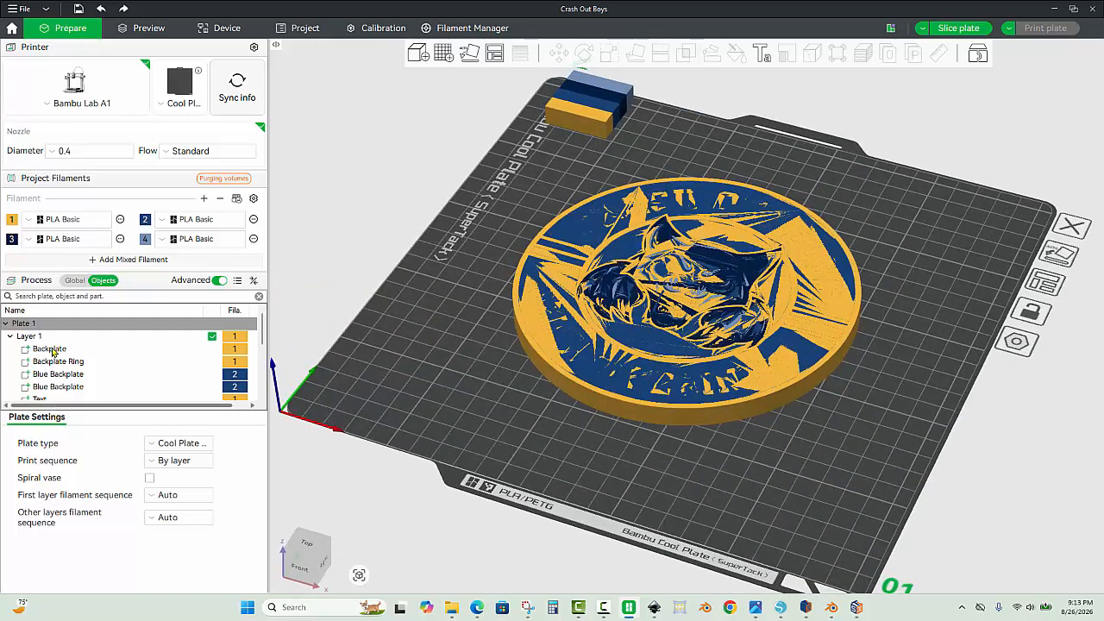
{"action": "left_click_drag", "start_coordinate": [463, 390], "coordinate": [464, 385]}
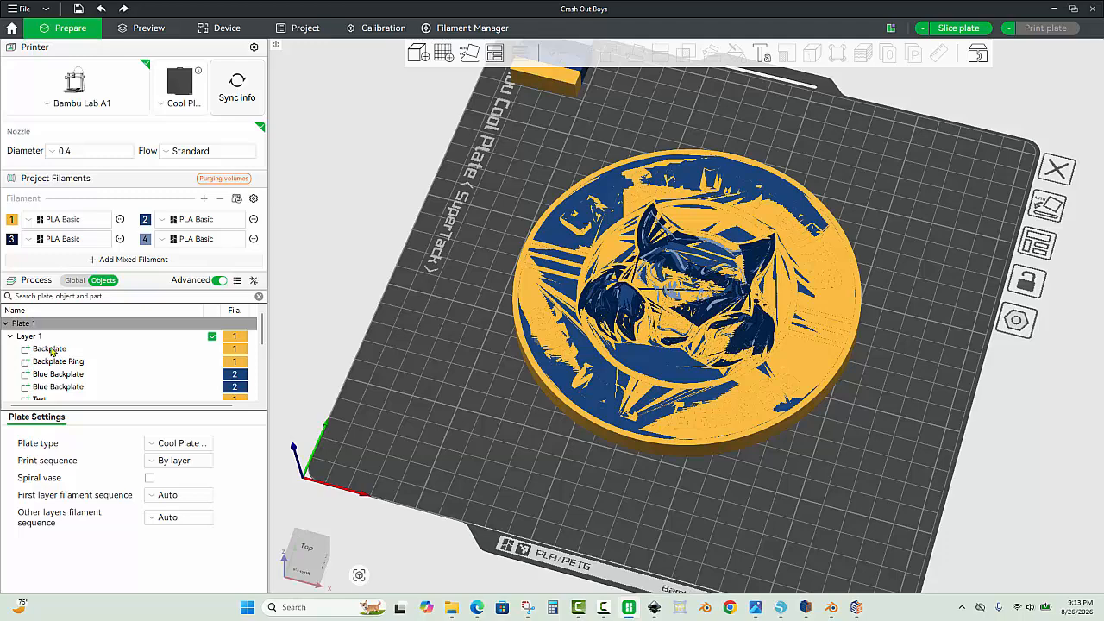
{"action": "scroll", "coordinate": [52, 362], "scroll_direction": "down", "scroll_amount": 5}
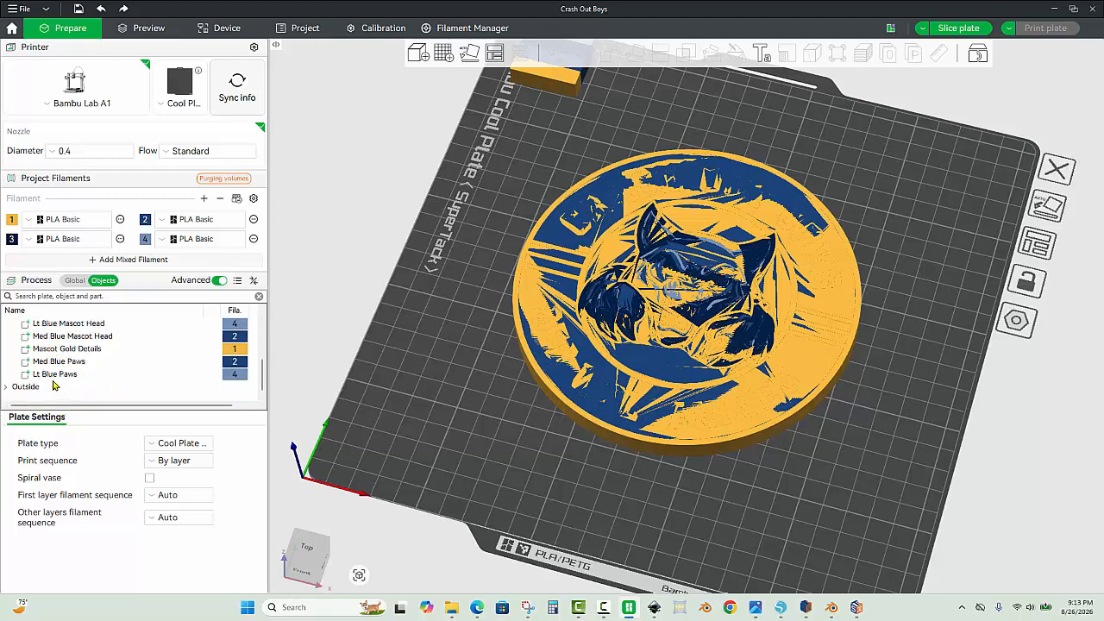
{"action": "scroll", "coordinate": [53, 385], "scroll_direction": "up", "scroll_amount": 5}
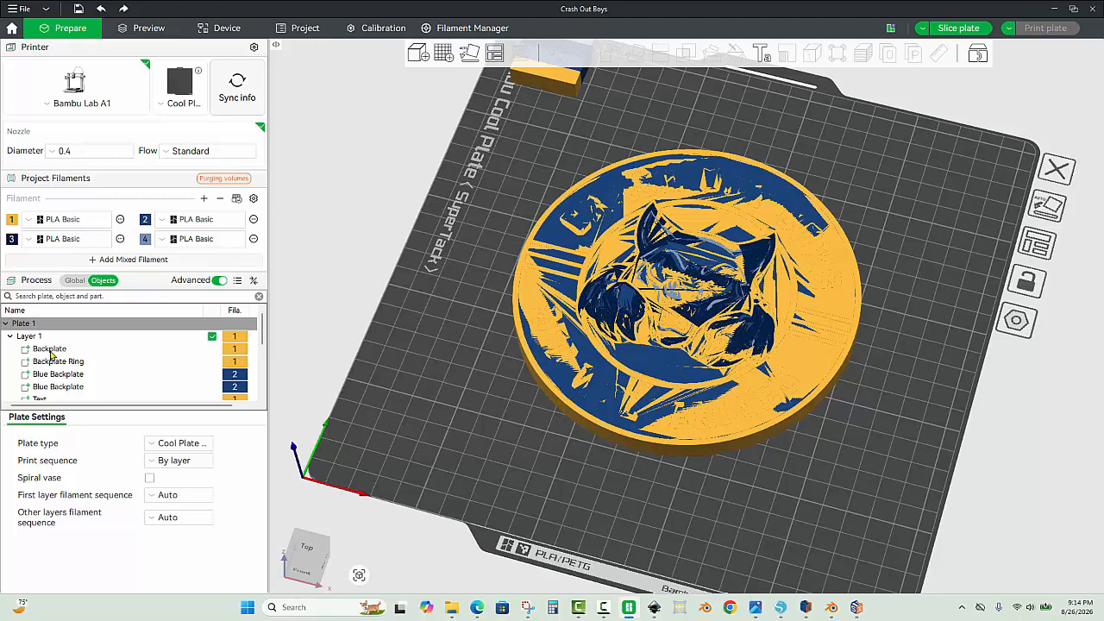
{"action": "left_click", "coordinate": [51, 349]}
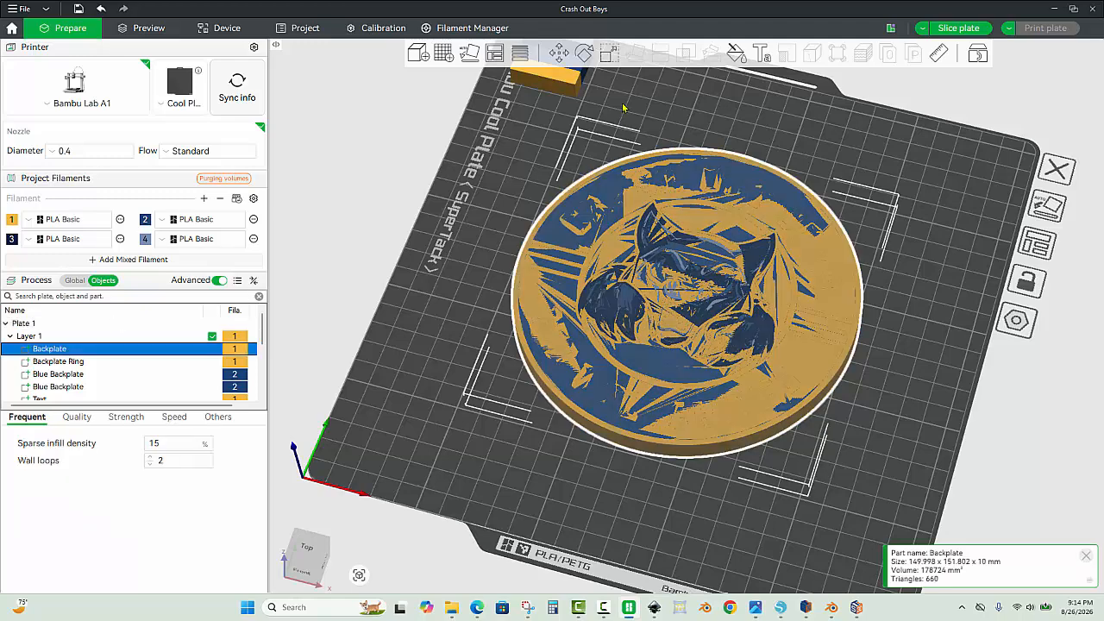
{"action": "left_click", "coordinate": [611, 51]}
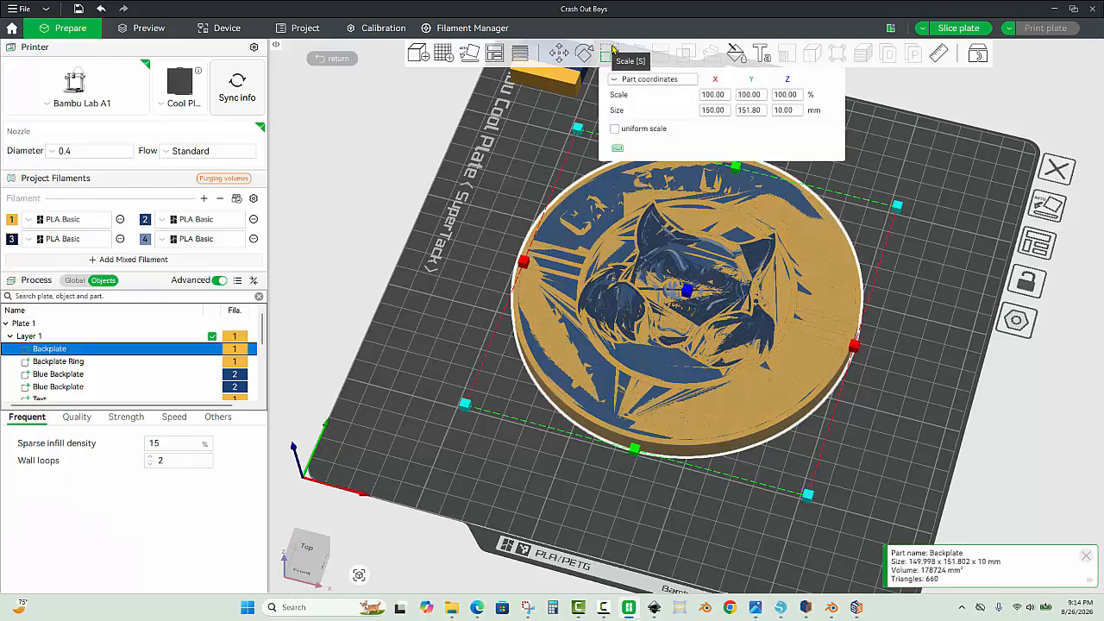
{"action": "left_click", "coordinate": [801, 111]}
{"action": "type", "text": "8"}
{"action": "key", "text": "Return"}
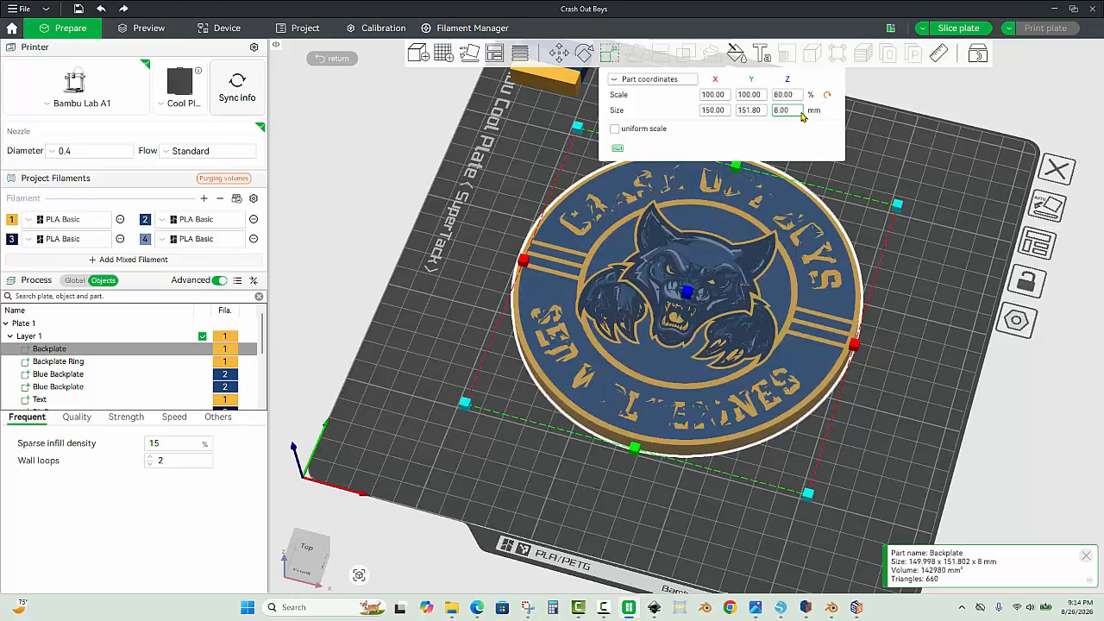
Step: Set the Z size of the Backplate Ring part to 2 mm
{"action": "left_click", "coordinate": [59, 362]}
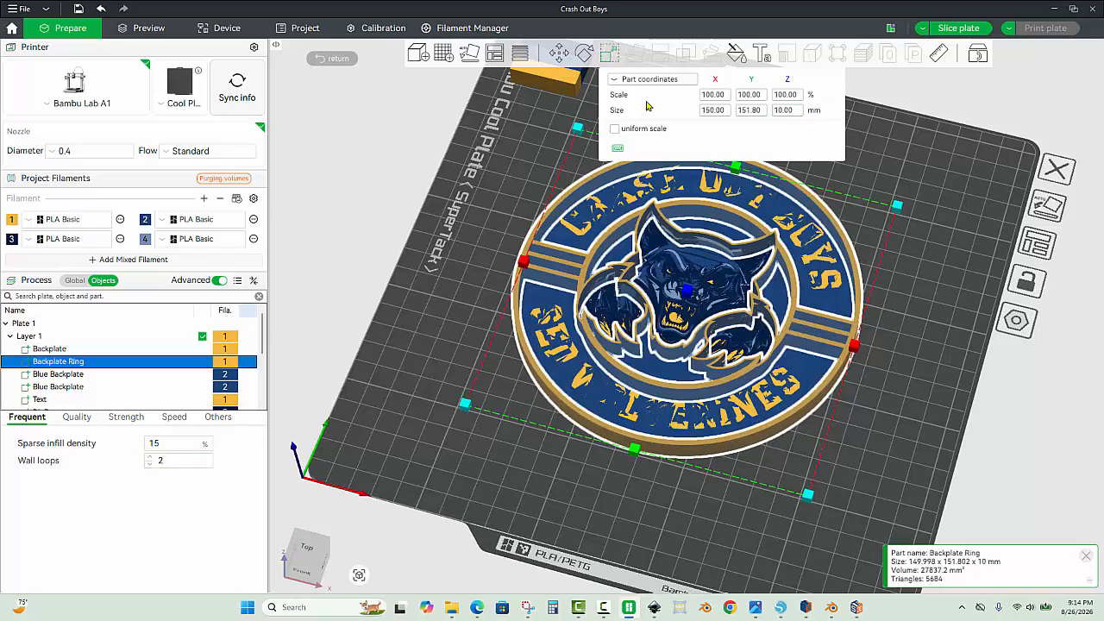
{"action": "left_click", "coordinate": [795, 112]}
{"action": "type", "text": "2"}
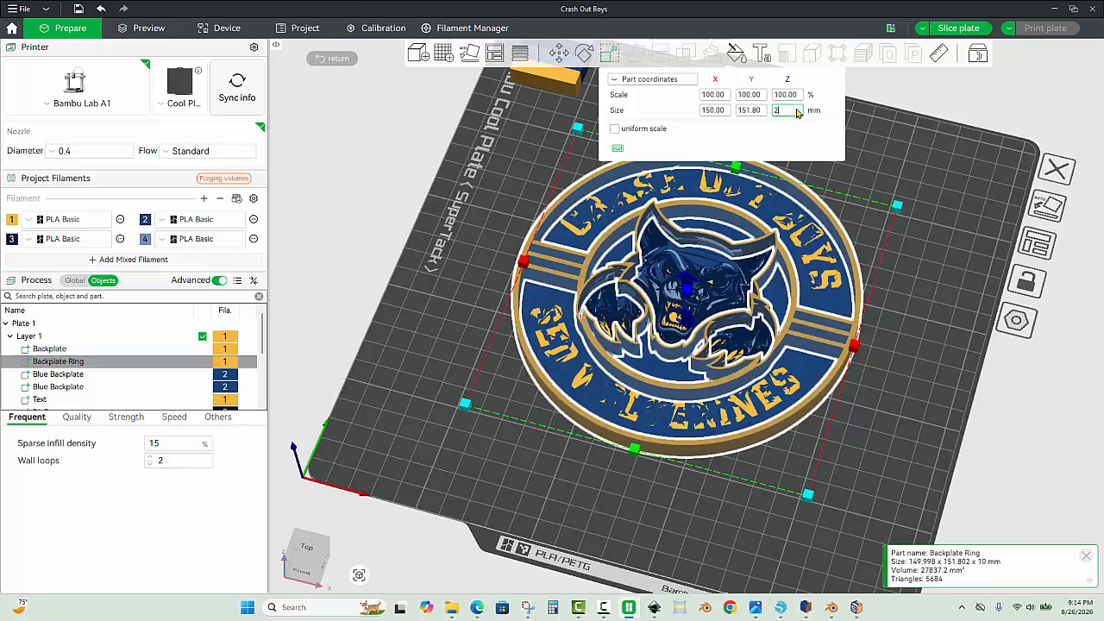
{"action": "key", "text": "Return"}
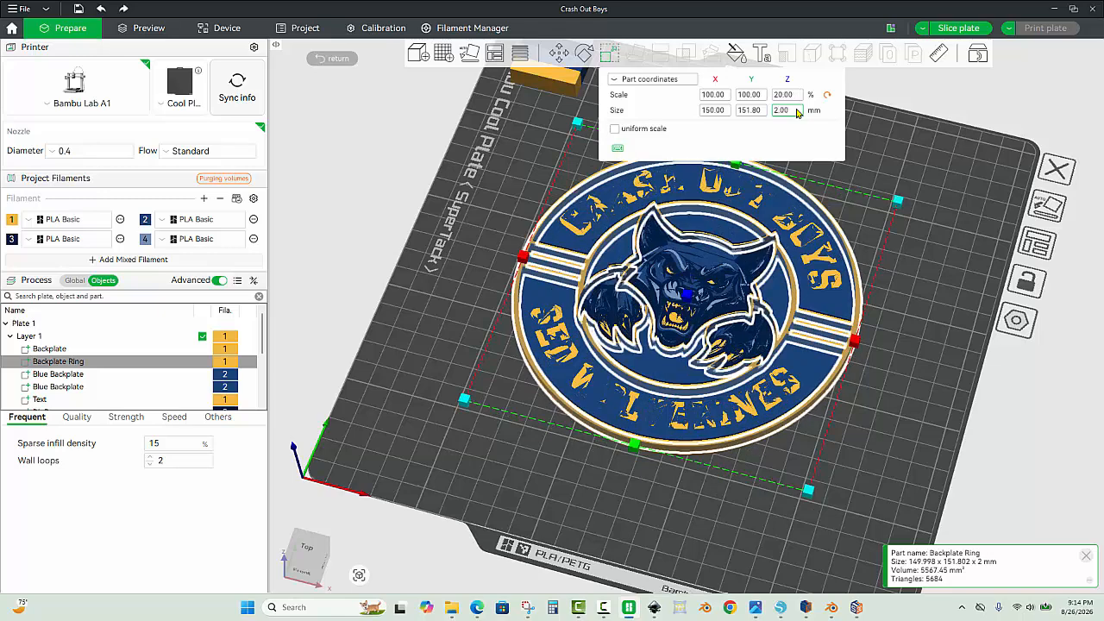
Step: Select all ten parts from the first Blue Backplate through Lt Blue Paws together and set their Z size to 2 mm
{"action": "left_click", "coordinate": [67, 377]}
{"action": "left_click", "coordinate": [72, 388], "text": "ctrl"}
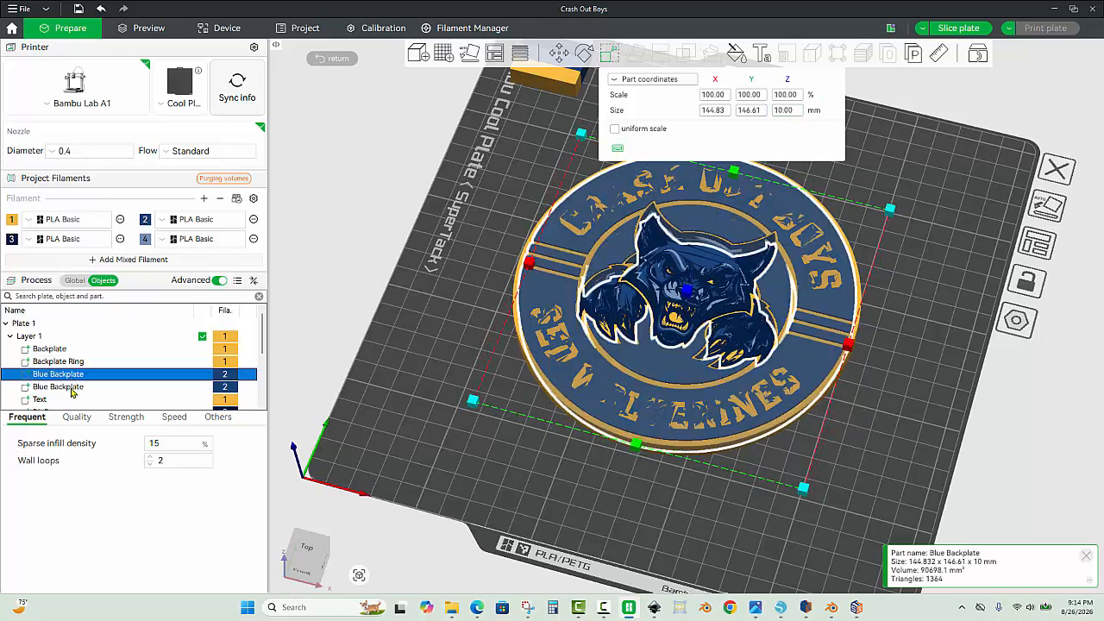
{"action": "left_click", "coordinate": [56, 363], "text": "ctrl"}
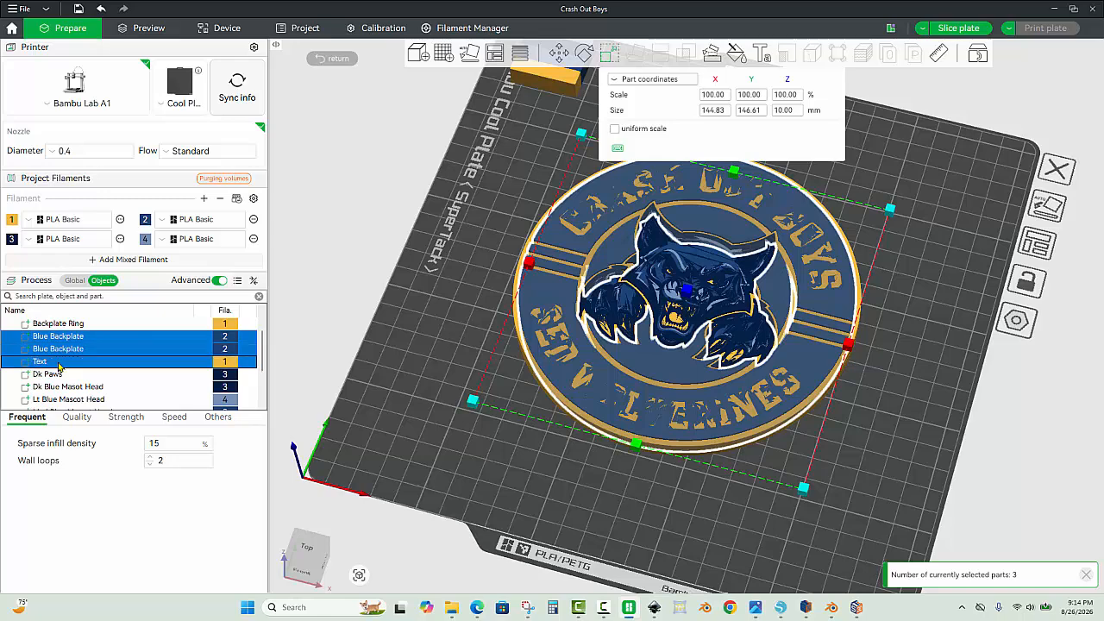
{"action": "left_click", "coordinate": [65, 378], "text": "ctrl"}
{"action": "left_click", "coordinate": [95, 387], "text": "ctrl"}
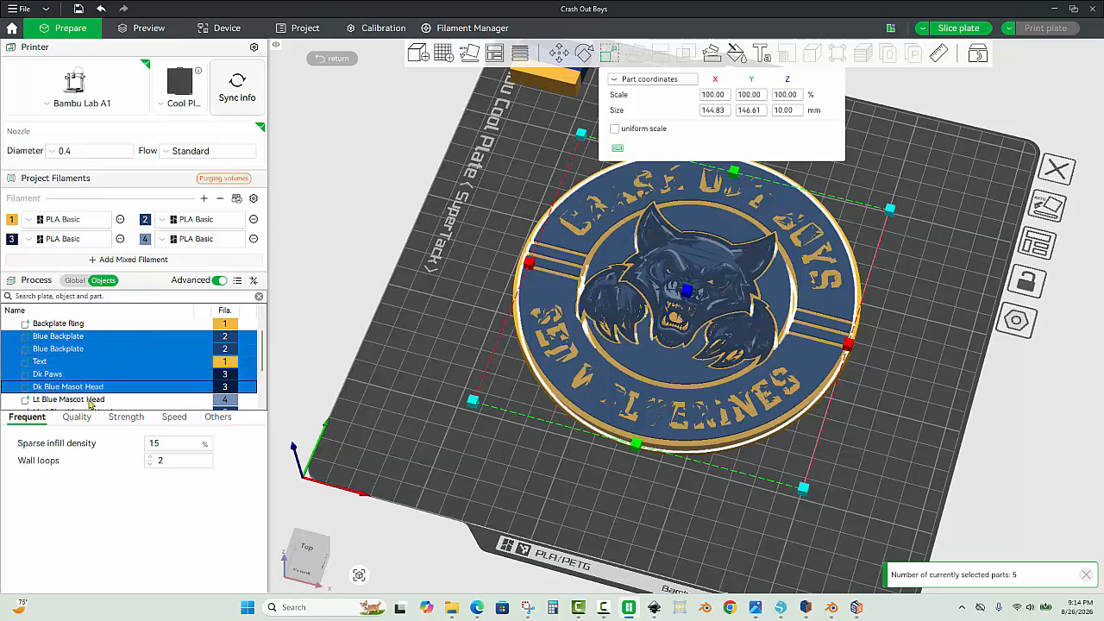
{"action": "left_click", "coordinate": [92, 400], "text": "ctrl"}
{"action": "scroll", "coordinate": [93, 397], "scroll_direction": "down", "scroll_amount": 1}
{"action": "left_click", "coordinate": [85, 375], "text": "ctrl"}
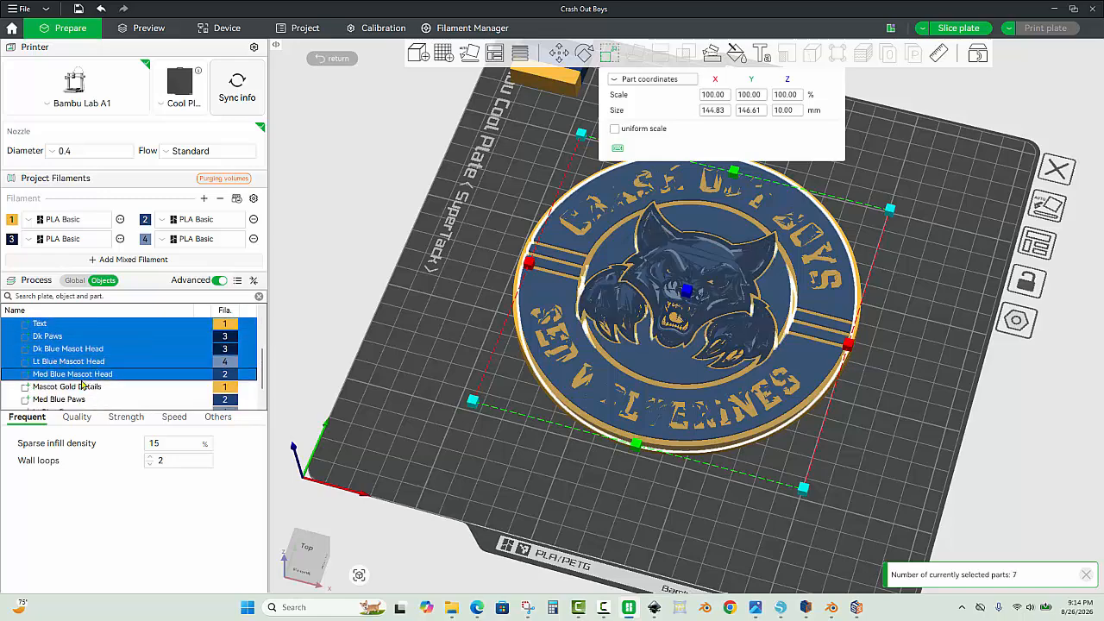
{"action": "left_click", "coordinate": [80, 387], "text": "ctrl"}
{"action": "left_click", "coordinate": [78, 398], "text": "ctrl"}
{"action": "scroll", "coordinate": [78, 398], "scroll_direction": "down", "scroll_amount": 1}
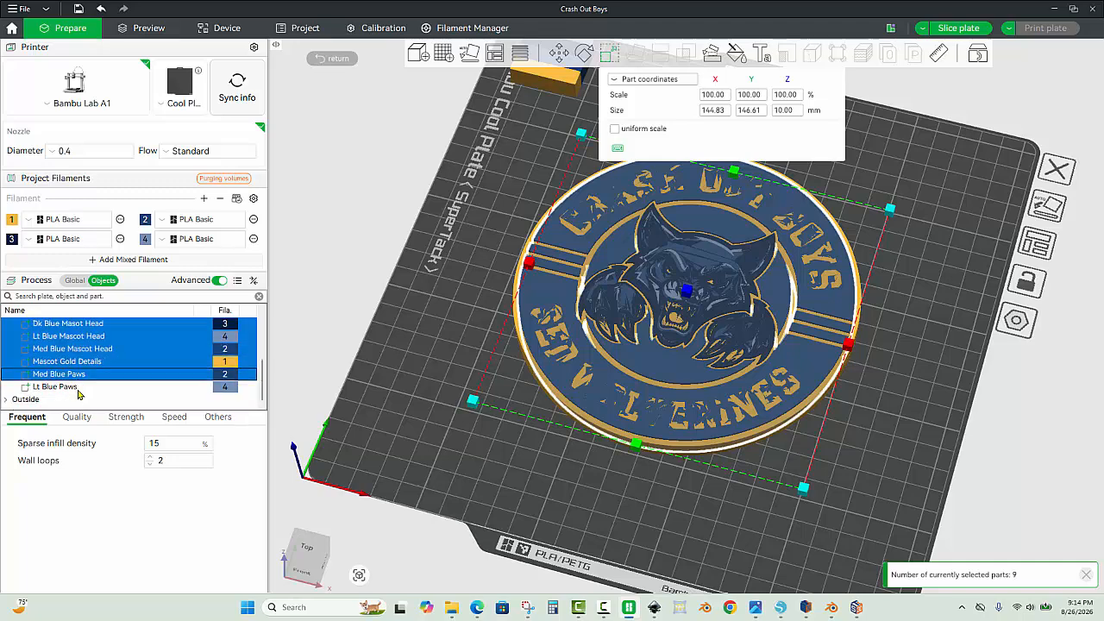
{"action": "left_click", "coordinate": [74, 386], "text": "ctrl"}
{"action": "left_click", "coordinate": [797, 114]}
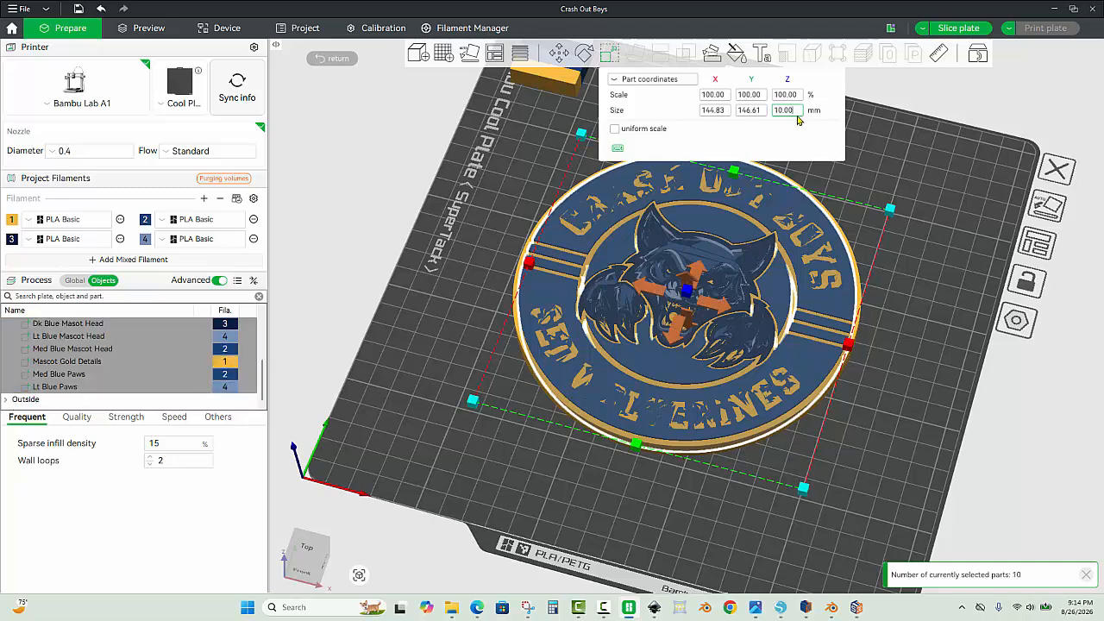
{"action": "type", "text": "2"}
{"action": "key", "text": "Return"}
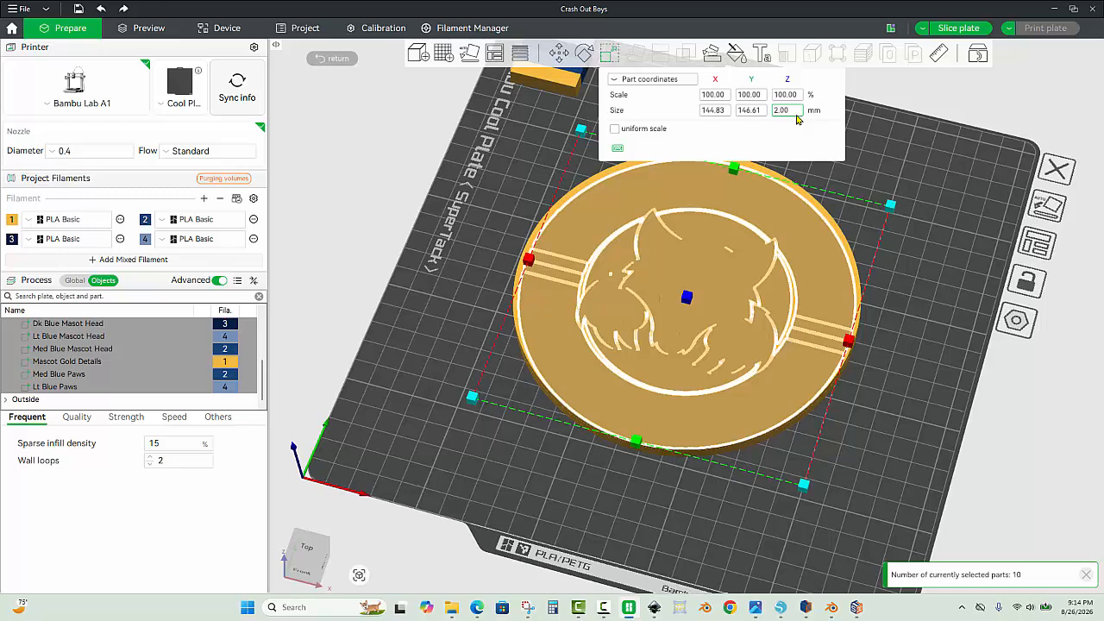
Step: Check the Backplate's Z position with the Move tool and set the Backplate Ring part's Z position to 9 mm
{"action": "scroll", "coordinate": [120, 345], "scroll_direction": "up", "scroll_amount": 2}
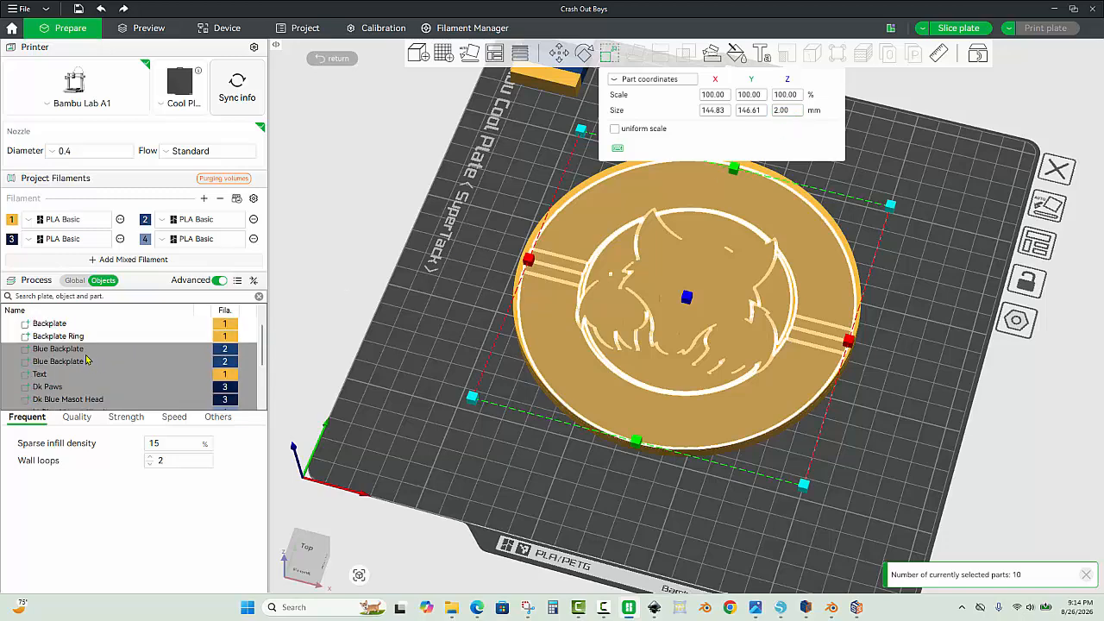
{"action": "scroll", "coordinate": [73, 342], "scroll_direction": "up", "scroll_amount": 1}
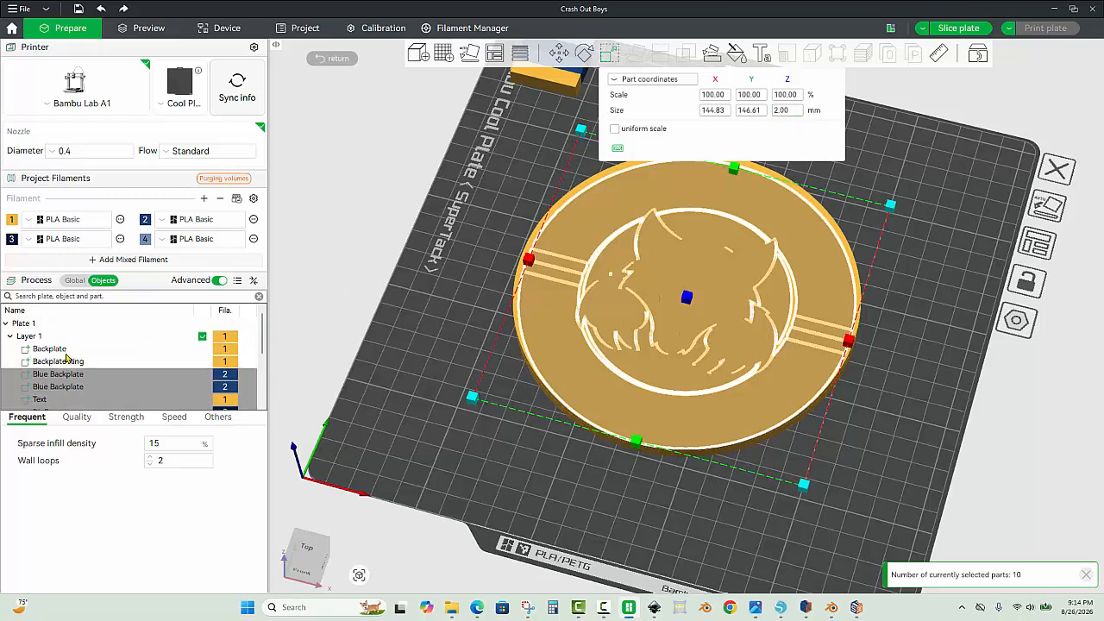
{"action": "left_click", "coordinate": [52, 349]}
{"action": "left_click", "coordinate": [558, 53]}
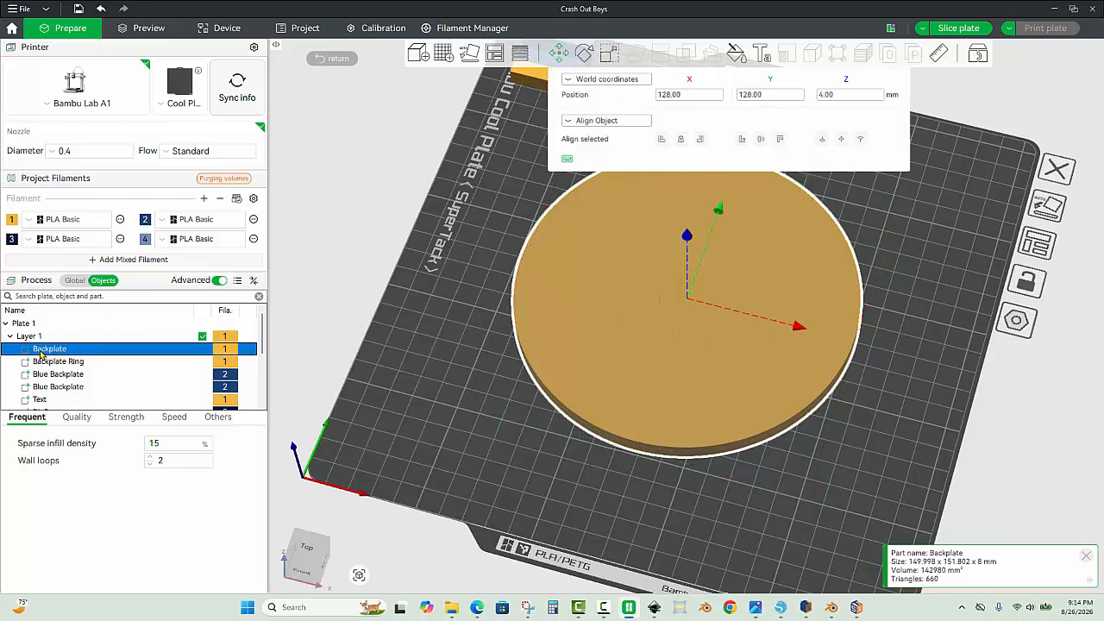
{"action": "left_click", "coordinate": [858, 94]}
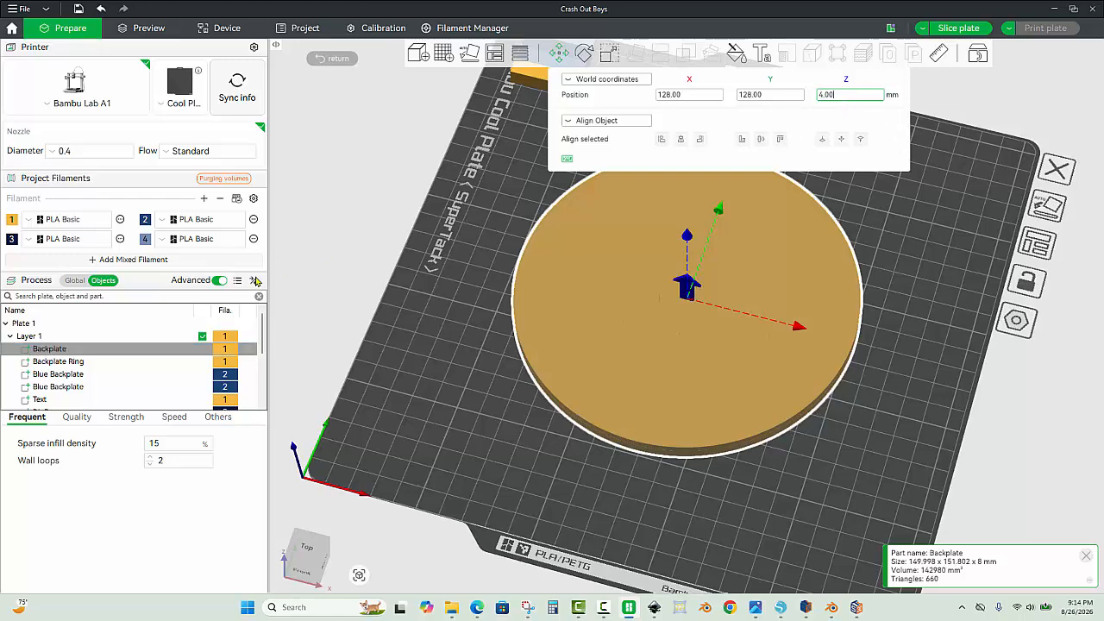
{"action": "left_click", "coordinate": [40, 361]}
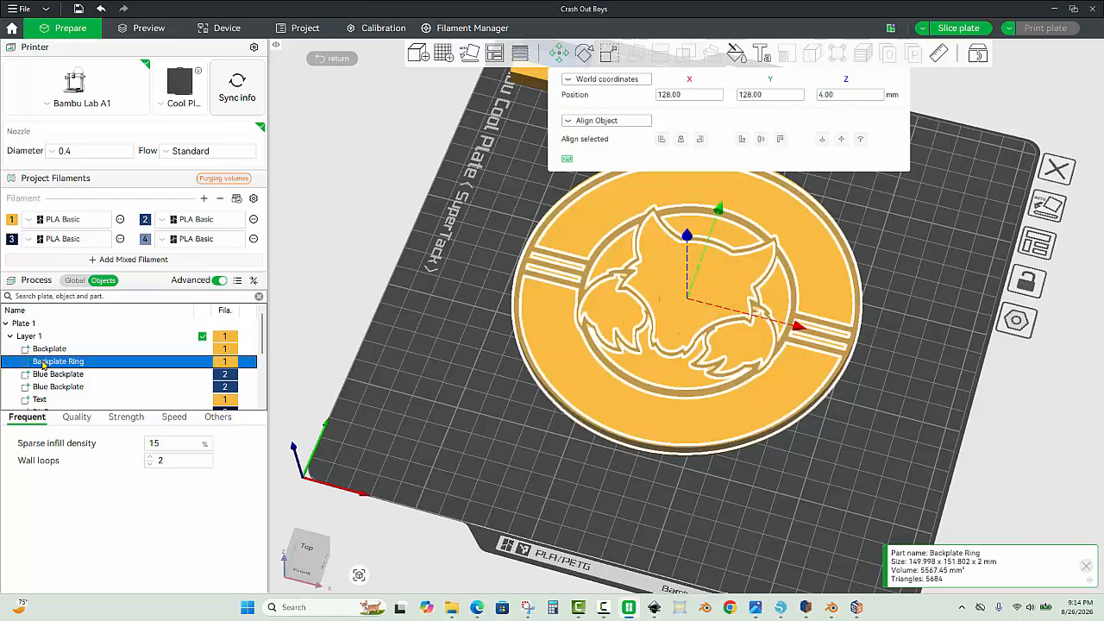
{"action": "left_click", "coordinate": [842, 96]}
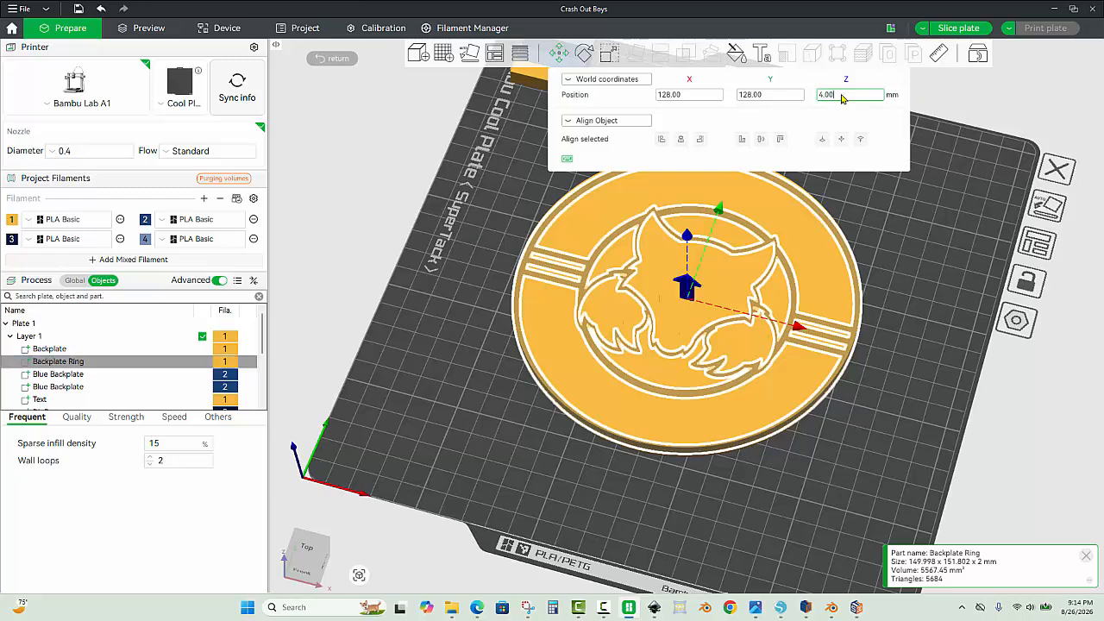
{"action": "key", "text": "BackSpace"}
{"action": "key", "text": "BackSpace"}
{"action": "key", "text": "BackSpace"}
{"action": "key", "text": "BackSpace"}
{"action": "type", "text": "9"}
{"action": "key", "text": "Return"}
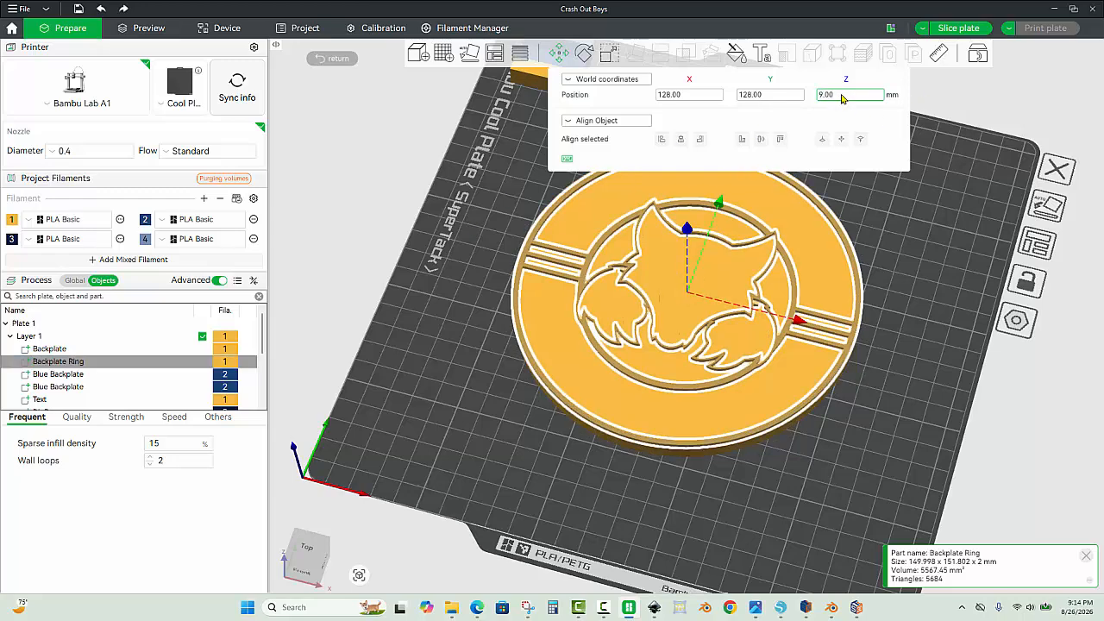
Step: Set the Z position of each of the two Blue Backplate parts to 8 mm
{"action": "left_click", "coordinate": [63, 374]}
{"action": "left_click", "coordinate": [838, 95]}
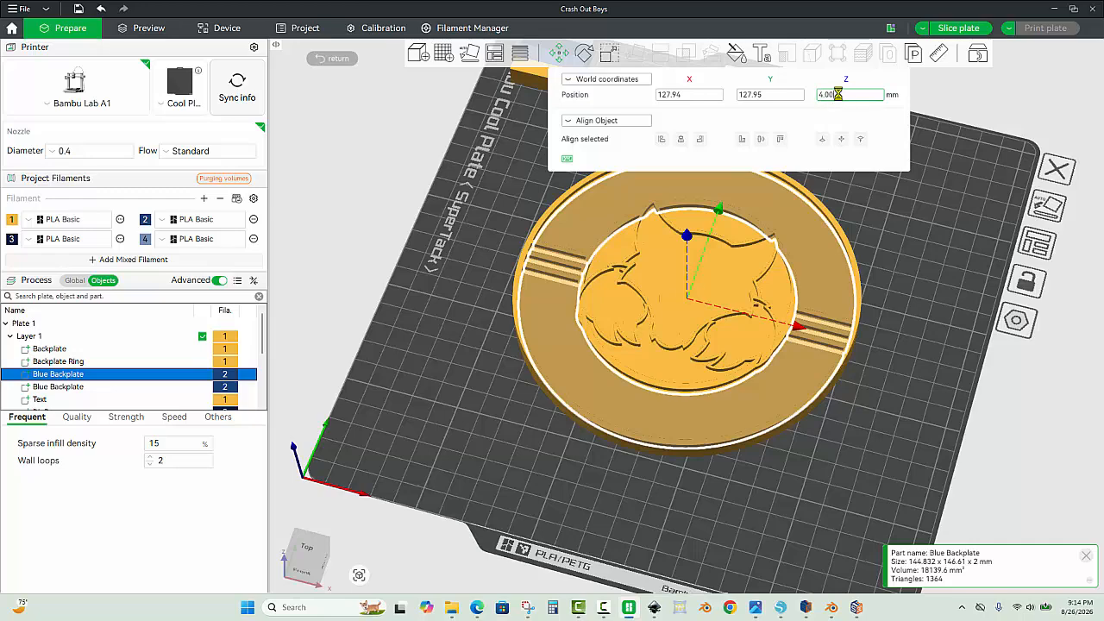
{"action": "type", "text": "8"}
{"action": "key", "text": "Return"}
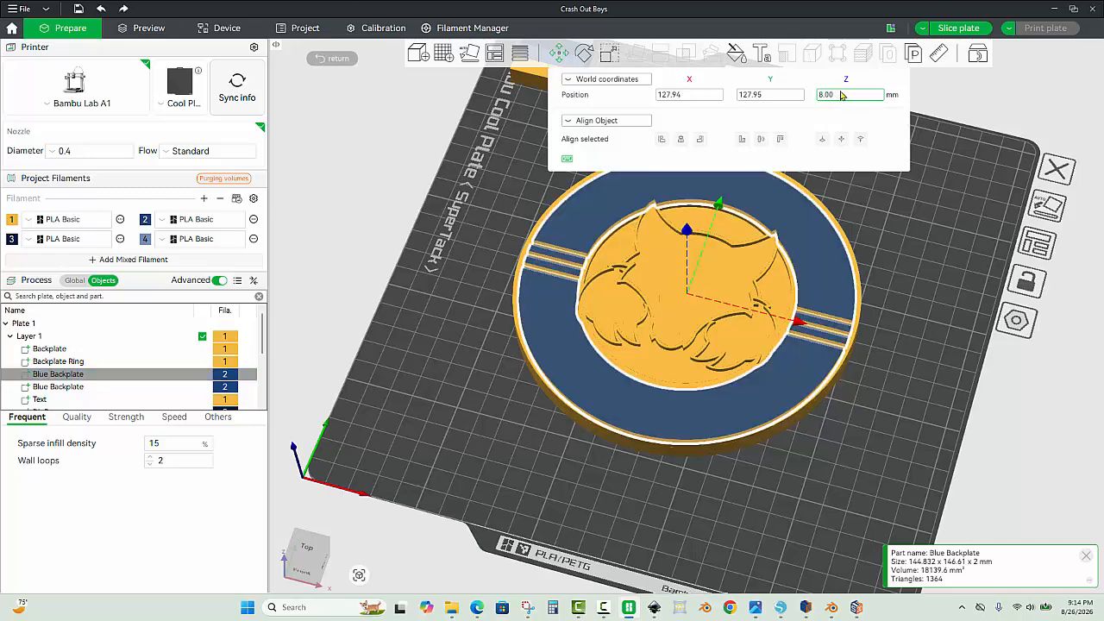
{"action": "left_click", "coordinate": [88, 387]}
{"action": "left_click", "coordinate": [853, 100]}
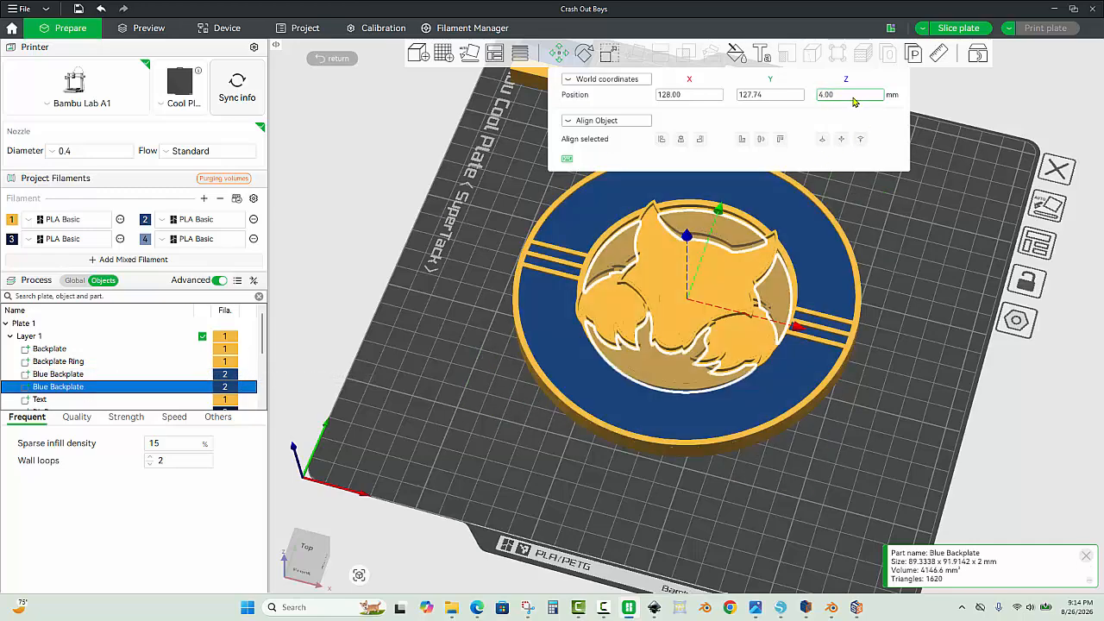
{"action": "key", "text": "Return"}
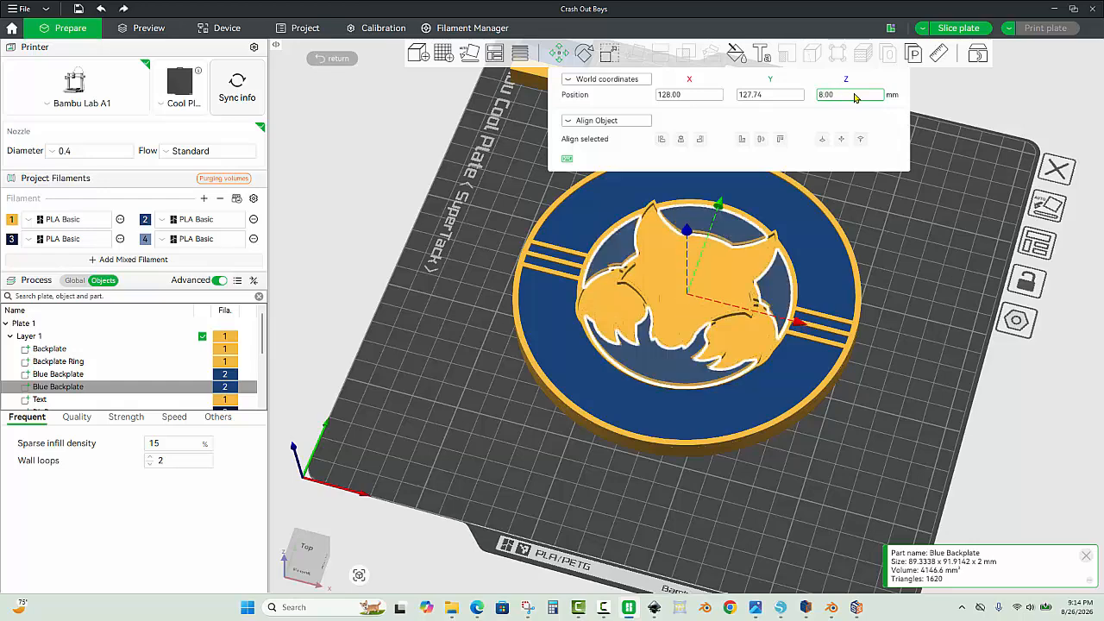
Step: Set the Z position of the Text part to 10 mm
{"action": "scroll", "coordinate": [86, 380], "scroll_direction": "down", "scroll_amount": 1}
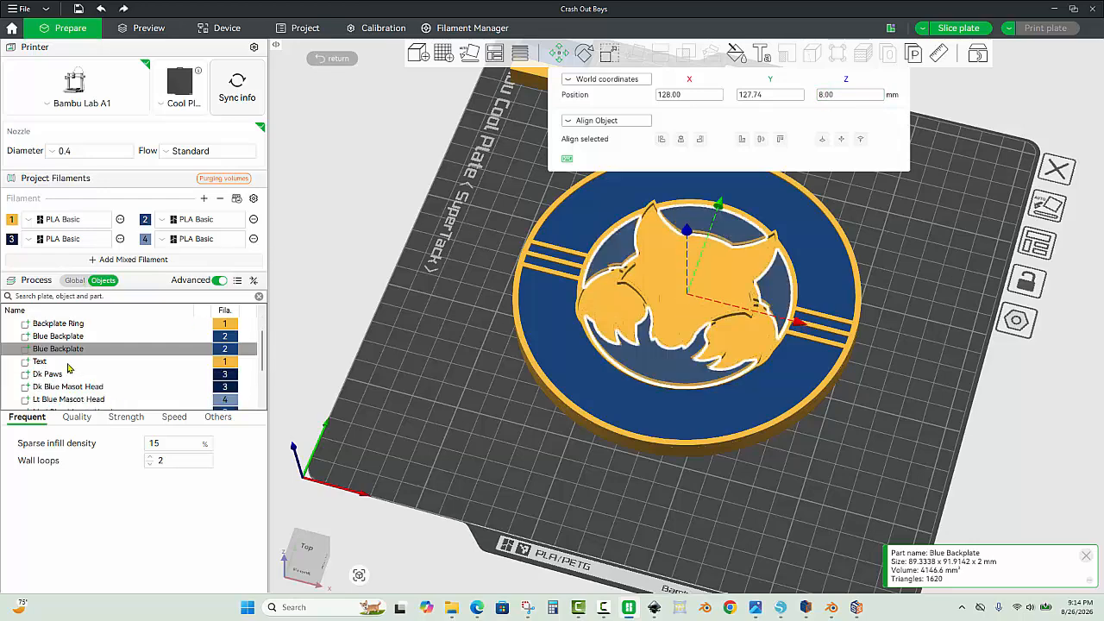
{"action": "left_click", "coordinate": [68, 363]}
{"action": "left_click", "coordinate": [866, 96]}
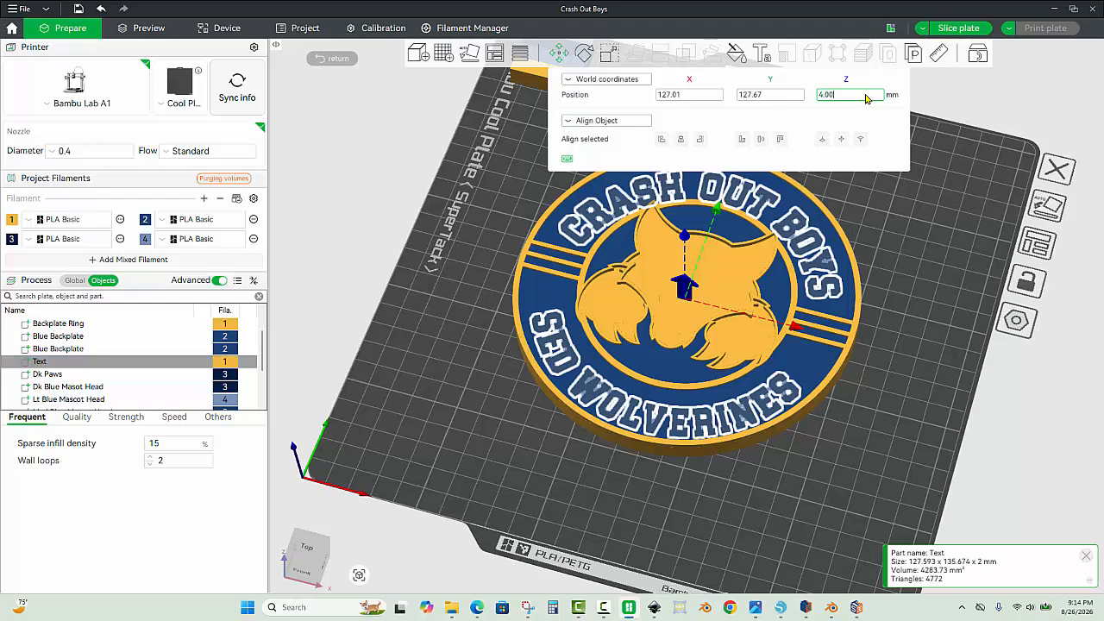
{"action": "key", "text": "Return"}
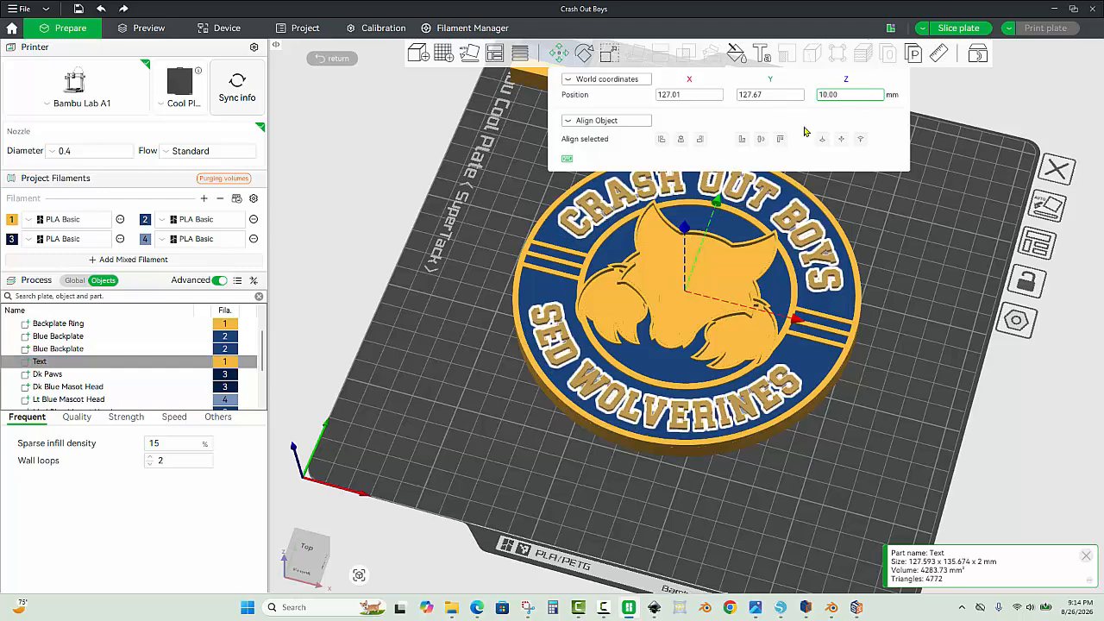
Step: Set the Z position of the Dk Paws part and of the Dk Blue Masot Head part to 8 mm
{"action": "left_click", "coordinate": [47, 376]}
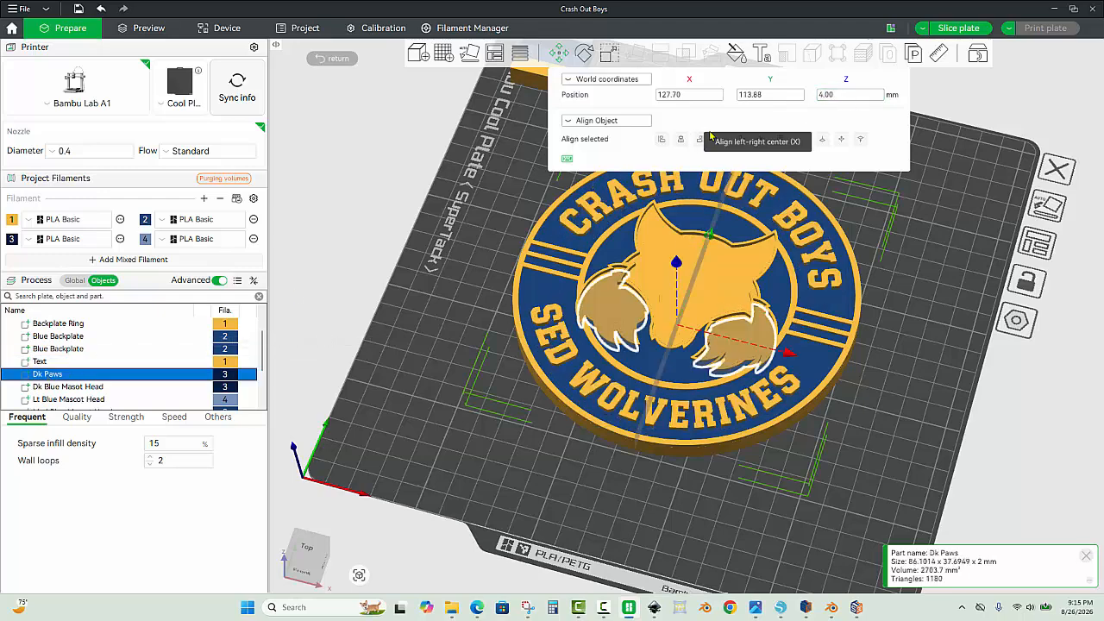
{"action": "left_click", "coordinate": [870, 96]}
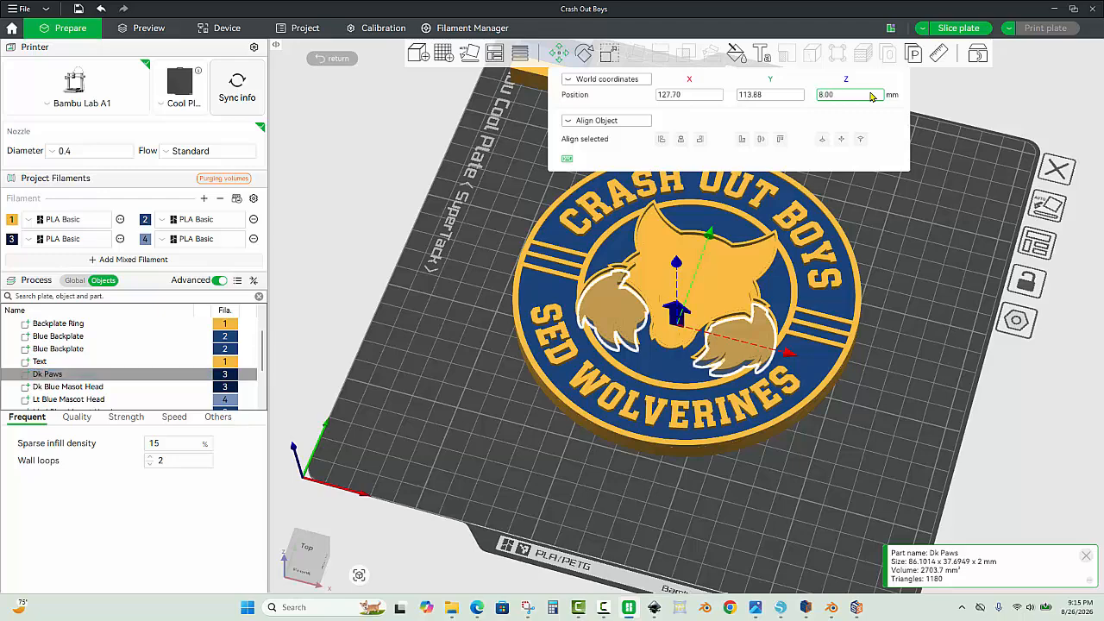
{"action": "key", "text": "Return"}
{"action": "left_click", "coordinate": [52, 387]}
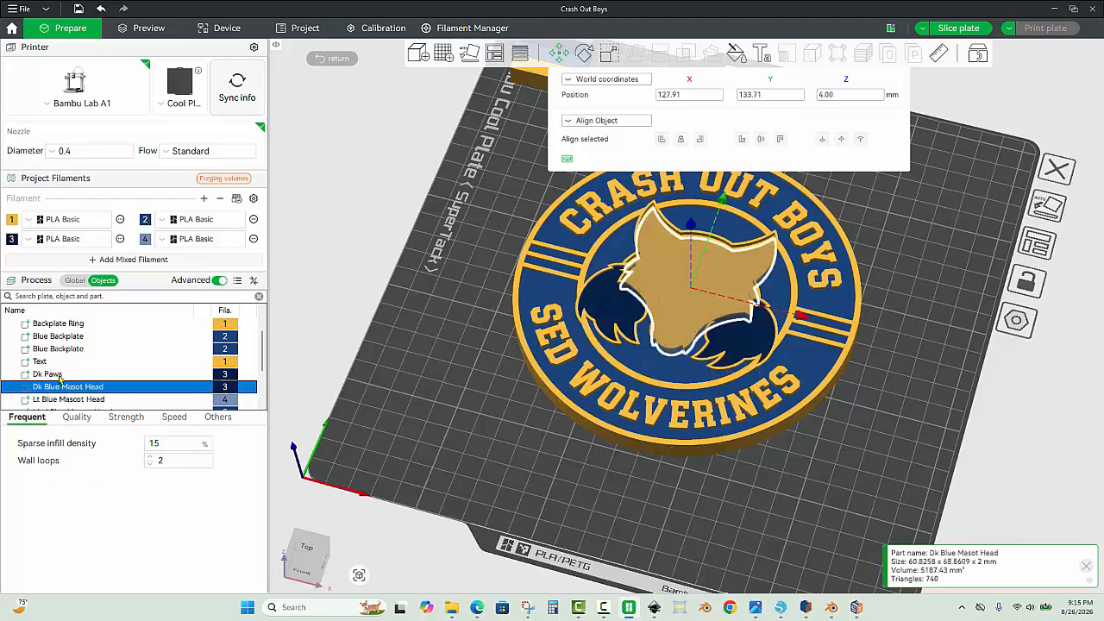
{"action": "left_click", "coordinate": [846, 96]}
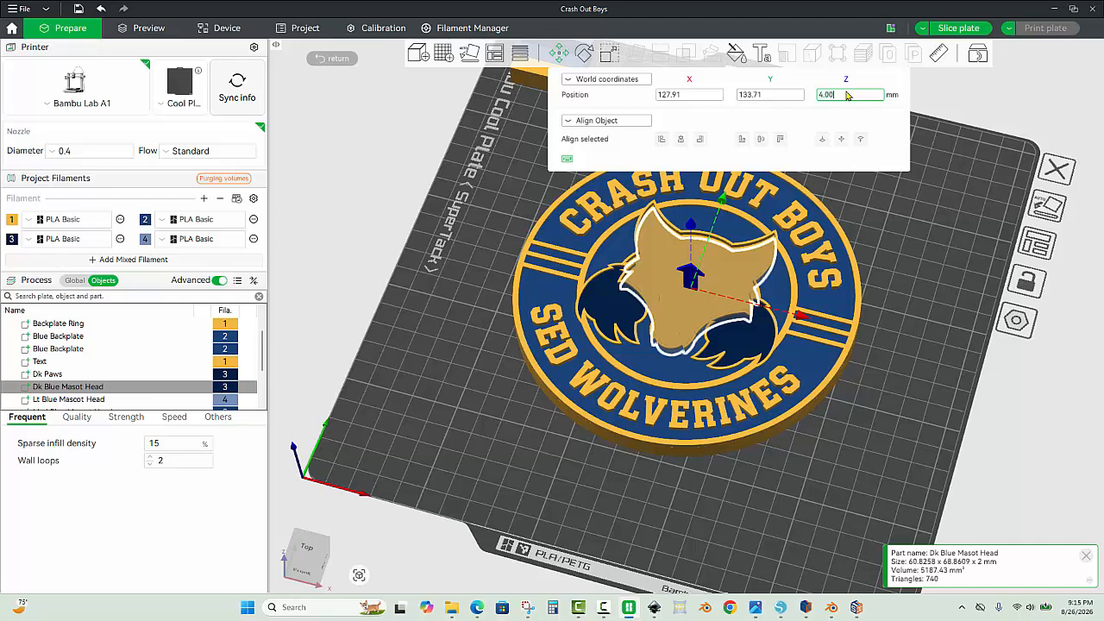
{"action": "key", "text": "Return"}
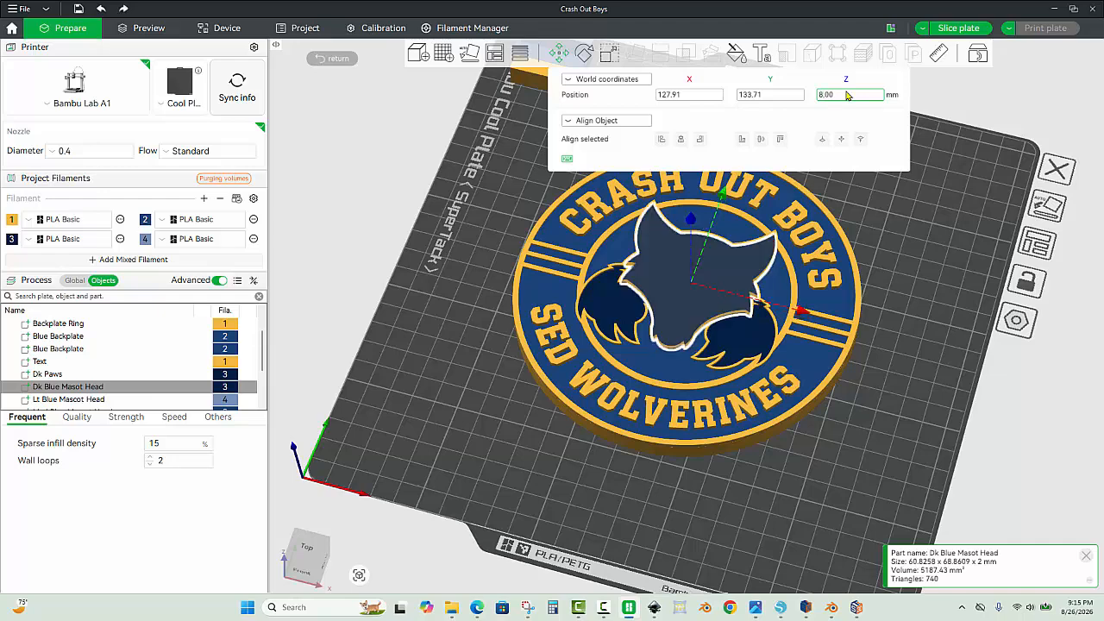
Step: Set the Z position of the Lt Blue Mascot Head and Med Blue Mascot Head parts to 8.5 mm each
{"action": "left_click", "coordinate": [99, 400]}
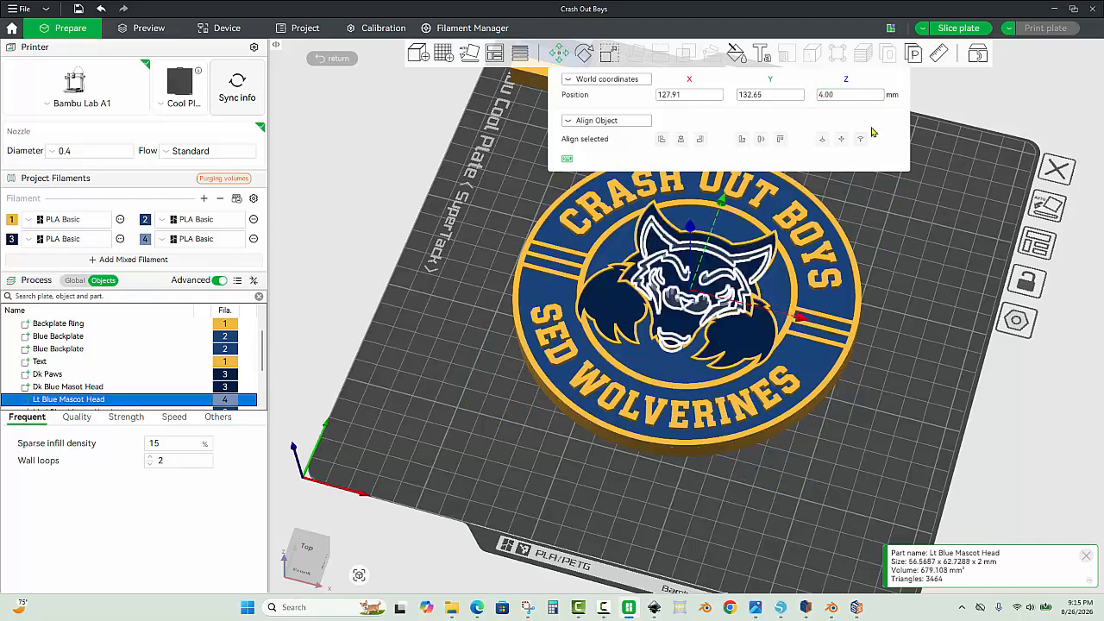
{"action": "left_click", "coordinate": [847, 97]}
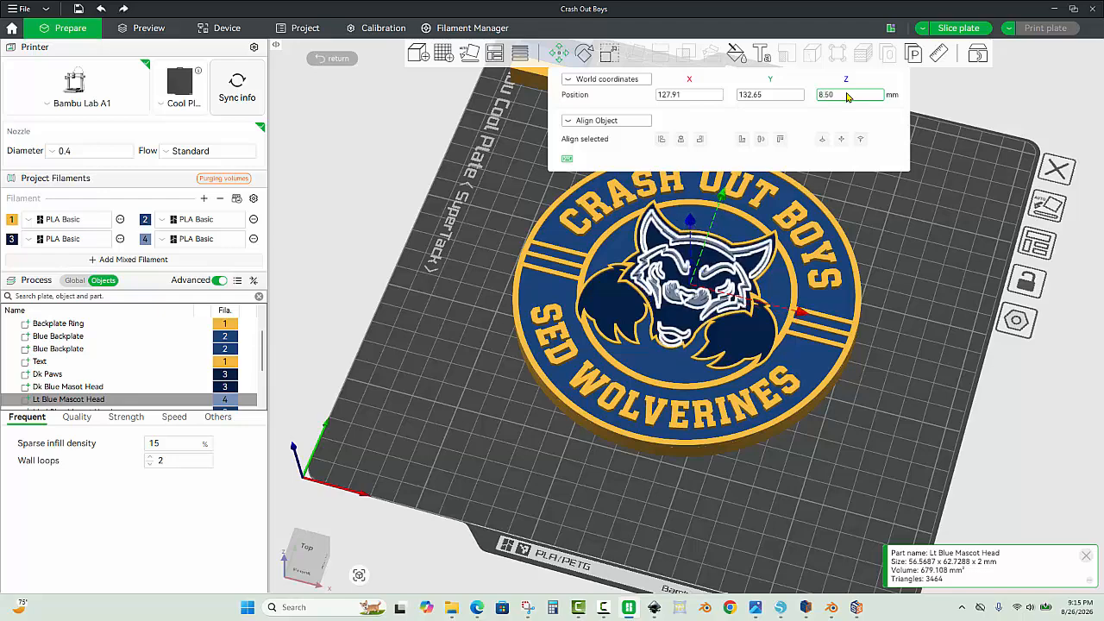
{"action": "scroll", "coordinate": [90, 380], "scroll_direction": "down", "scroll_amount": 1}
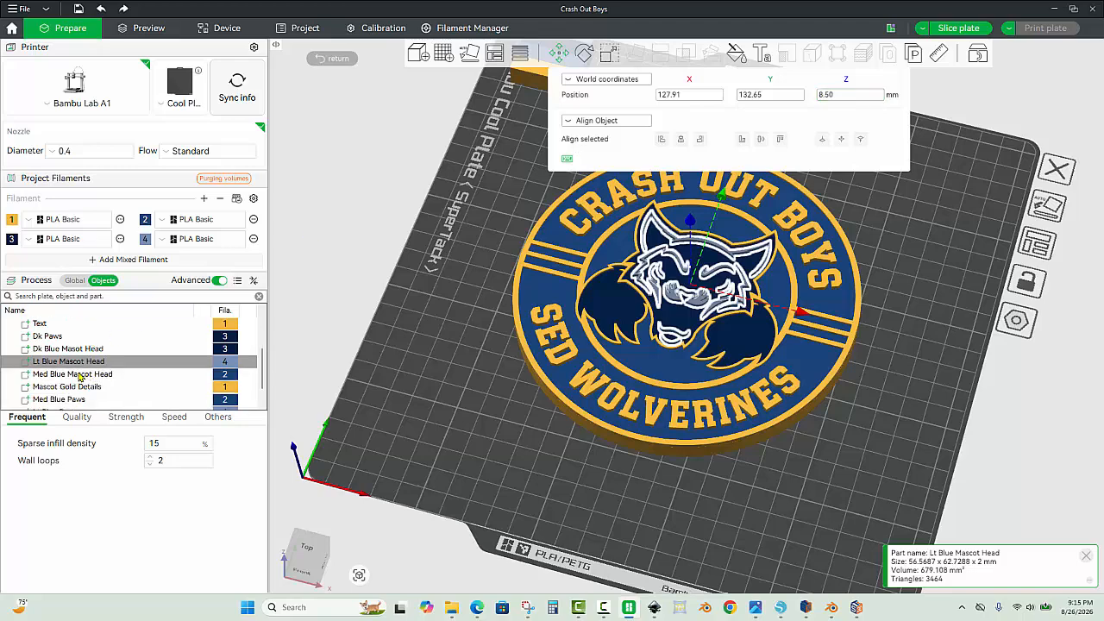
{"action": "left_click", "coordinate": [90, 374]}
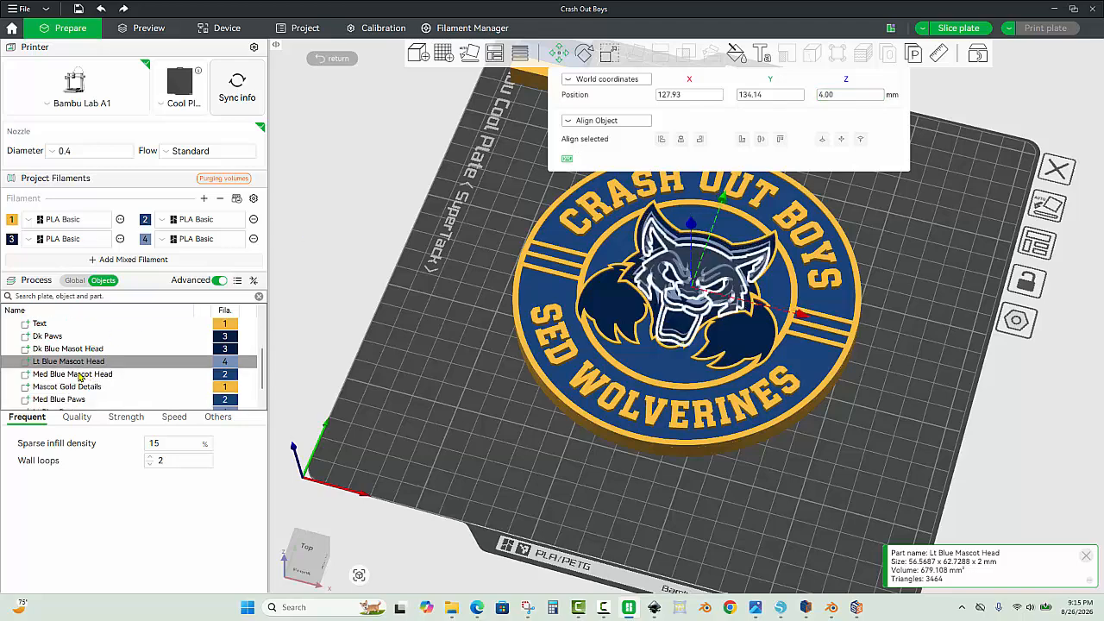
{"action": "left_click", "coordinate": [848, 95]}
{"action": "key", "text": "ctrl+a"}
{"action": "type", "text": "8"}
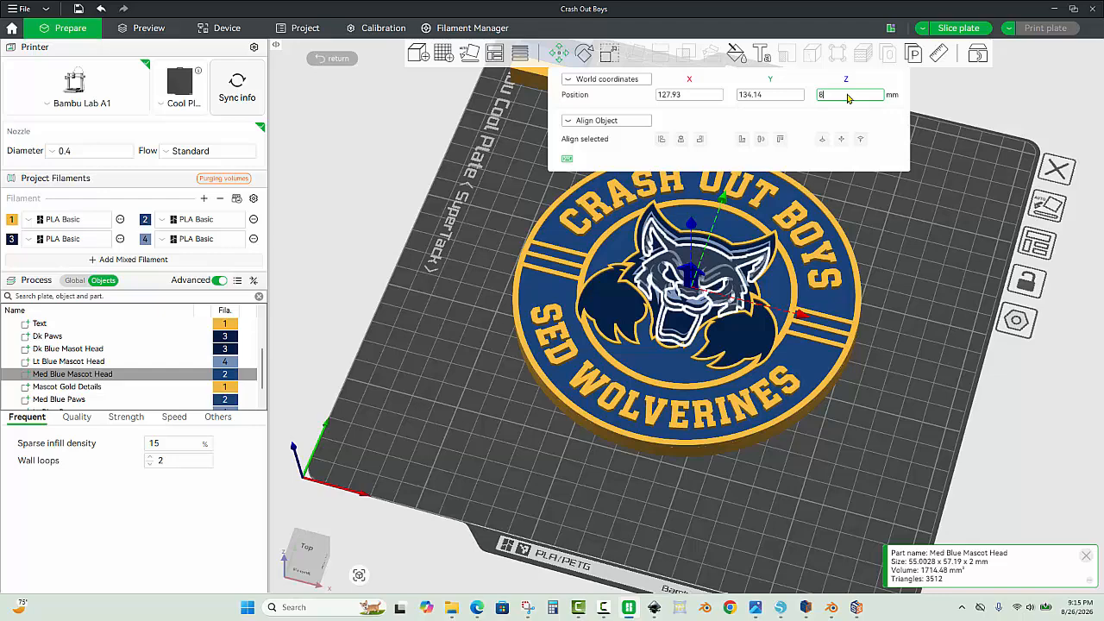
{"action": "type", "text": ".5"}
{"action": "key", "text": "Return"}
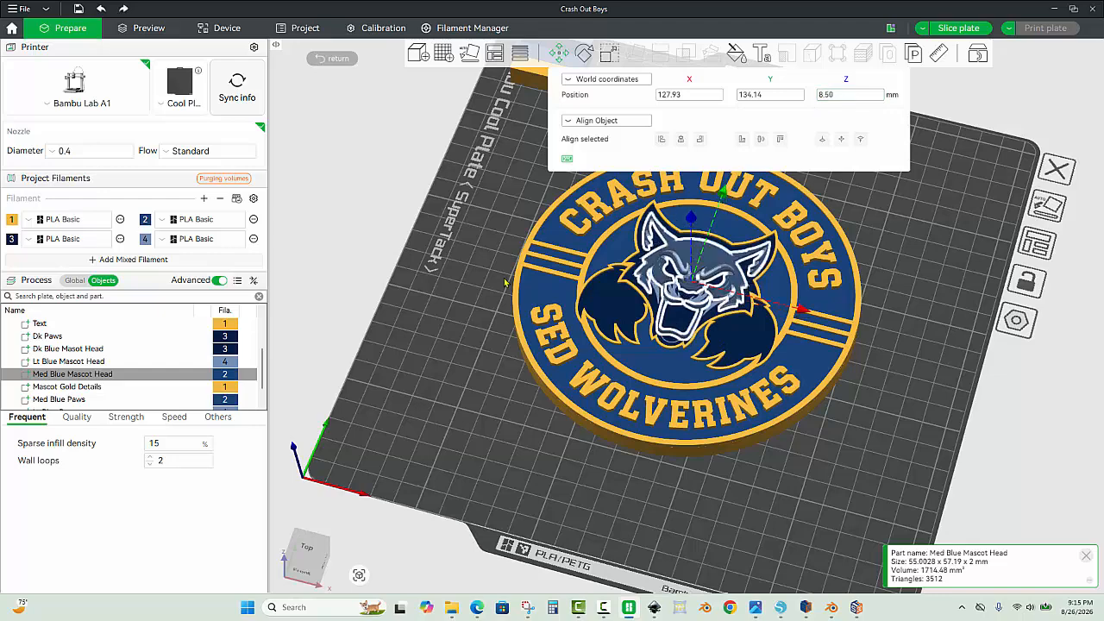
Step: Set the Z position of the Mascot Gold Details part to 9 mm
{"action": "left_click", "coordinate": [77, 388]}
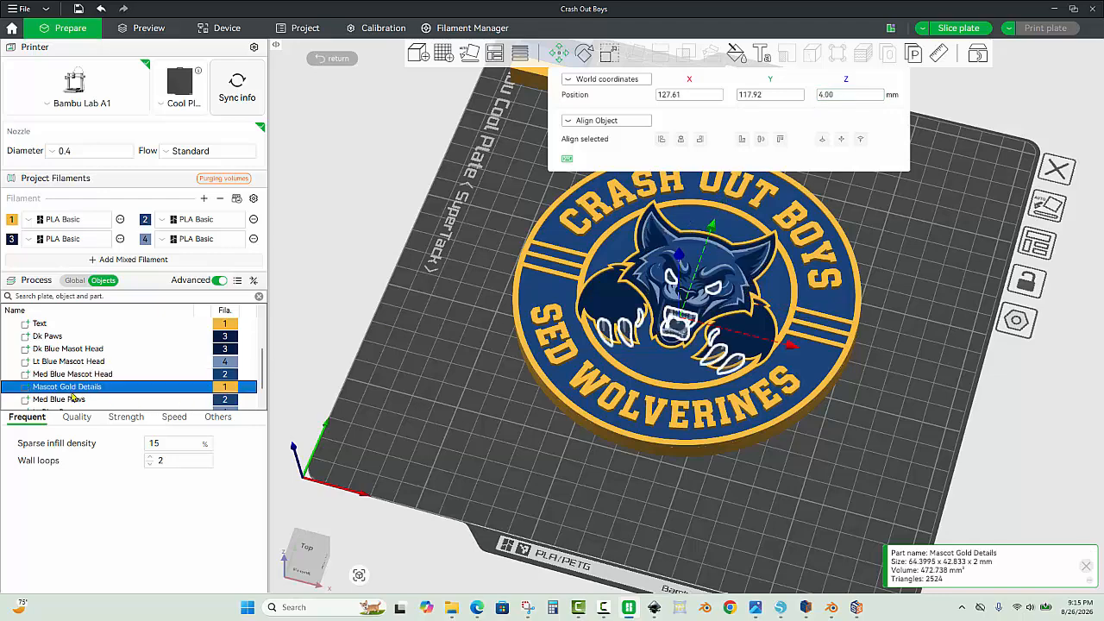
{"action": "left_click", "coordinate": [853, 96]}
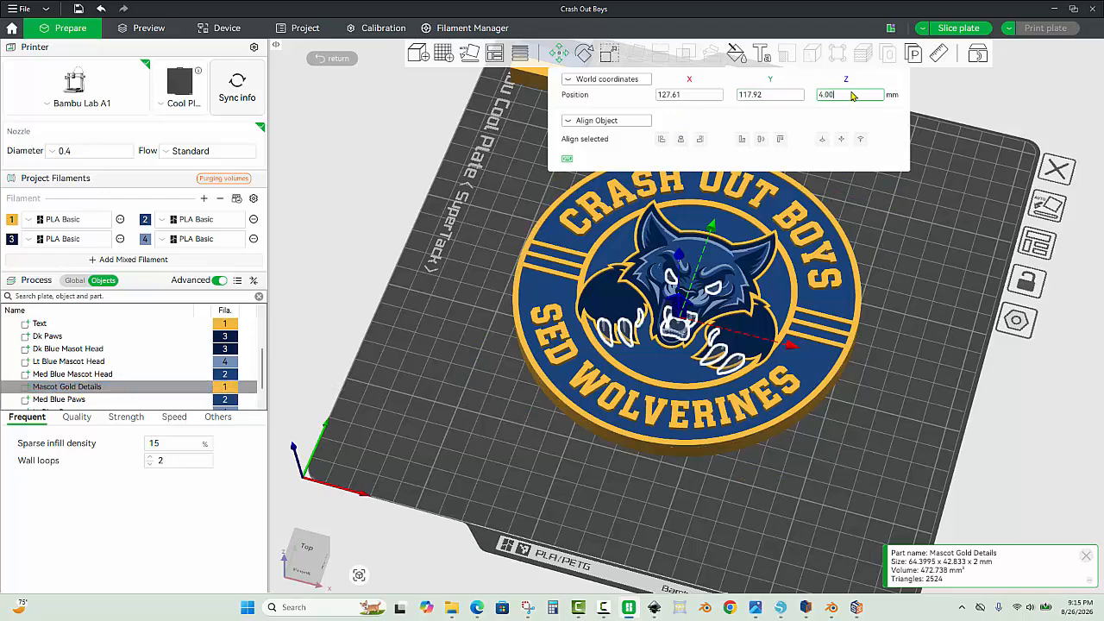
{"action": "key", "text": "BackSpace"}
{"action": "key", "text": "BackSpace"}
{"action": "key", "text": "BackSpace"}
{"action": "key", "text": "BackSpace"}
{"action": "type", "text": "9"}
{"action": "key", "text": "Return"}
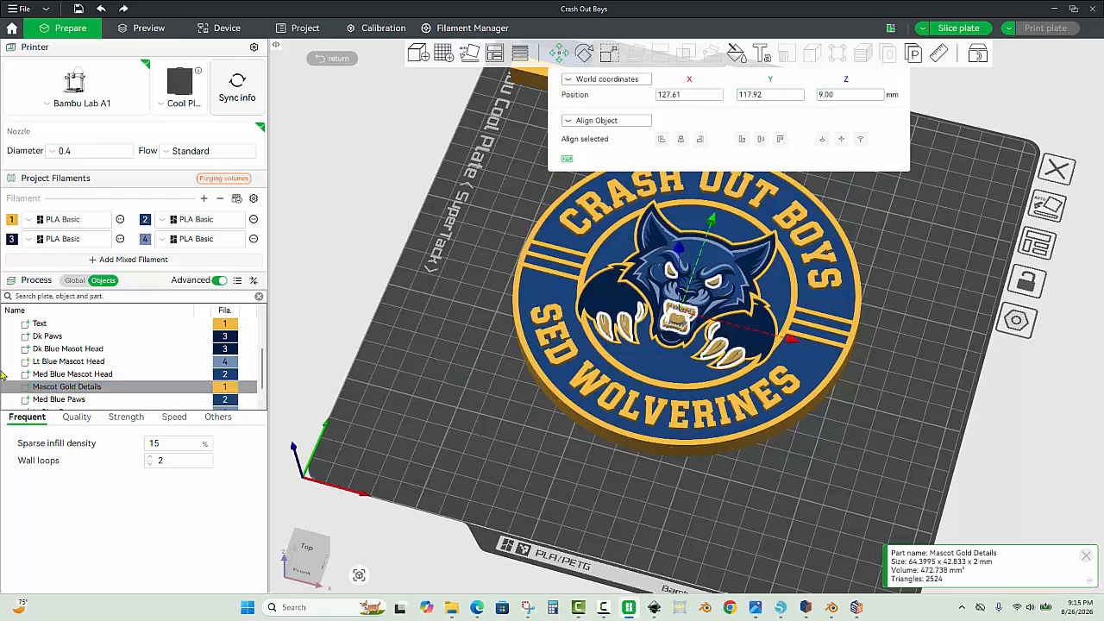
Step: Set the Z position of the Med Blue Paws and Lt Blue Paws parts to 8.5 mm each
{"action": "left_click", "coordinate": [55, 401]}
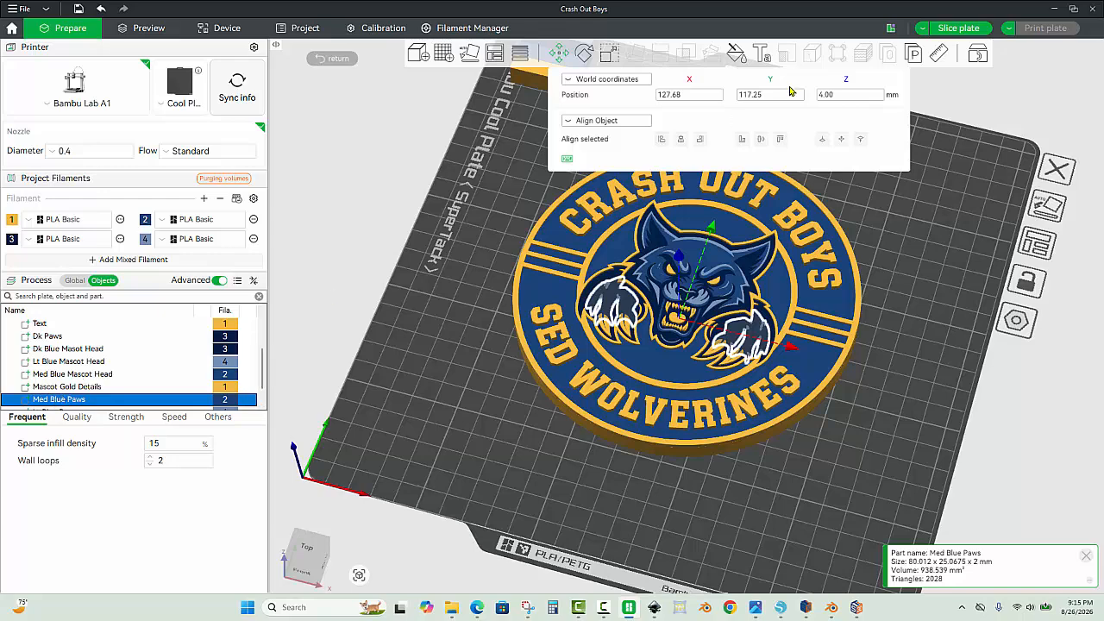
{"action": "left_click", "coordinate": [844, 96]}
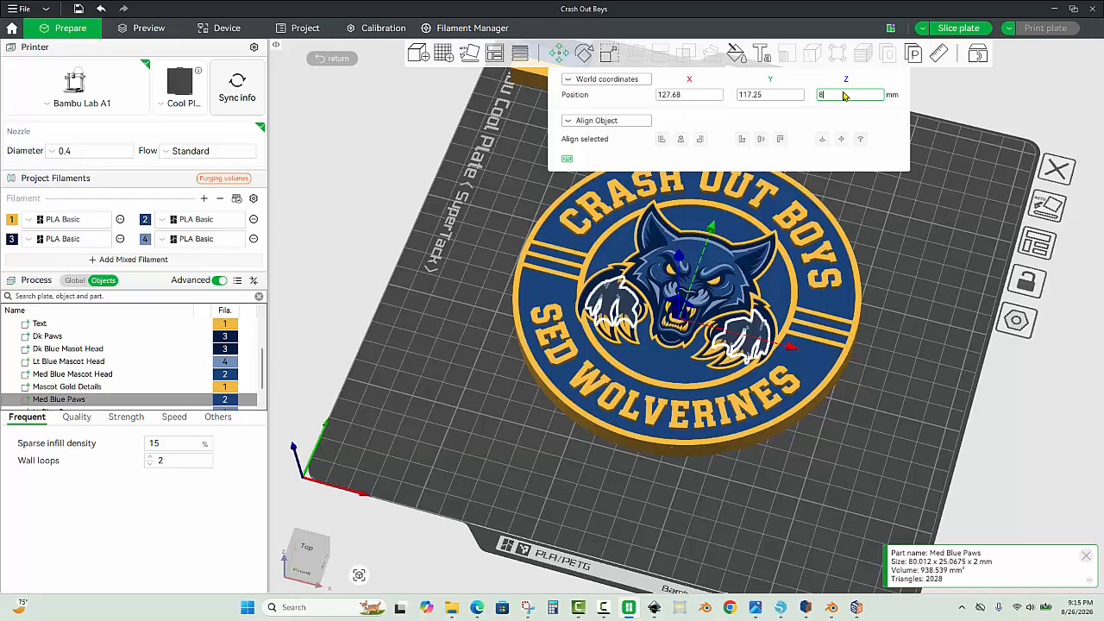
{"action": "key", "text": "Return"}
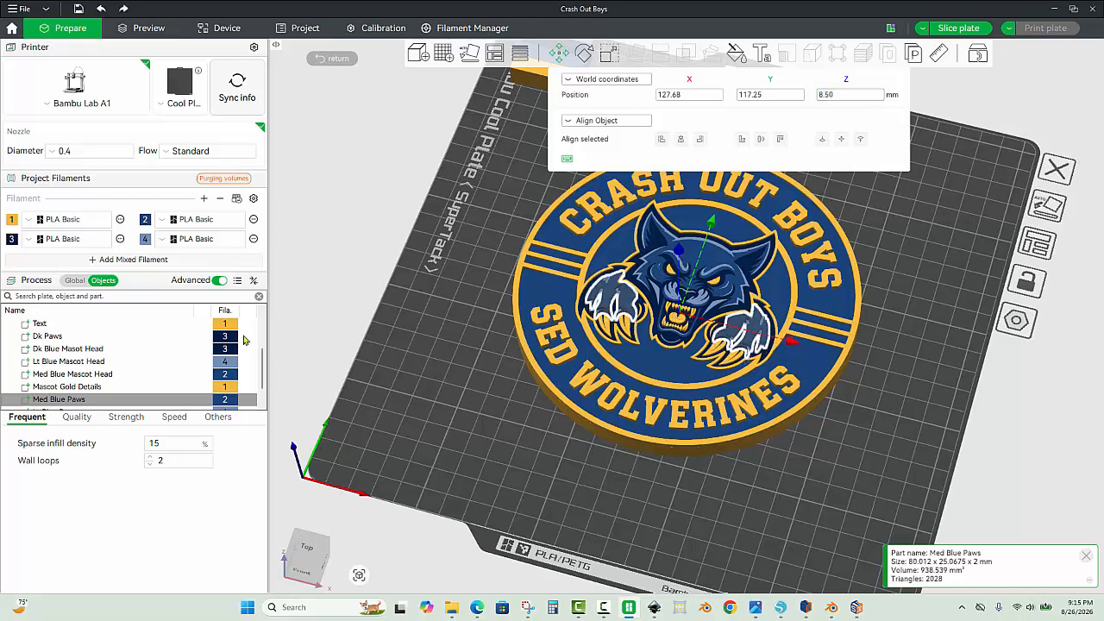
{"action": "scroll", "coordinate": [108, 364], "scroll_direction": "down", "scroll_amount": 1}
{"action": "left_click", "coordinate": [73, 388]}
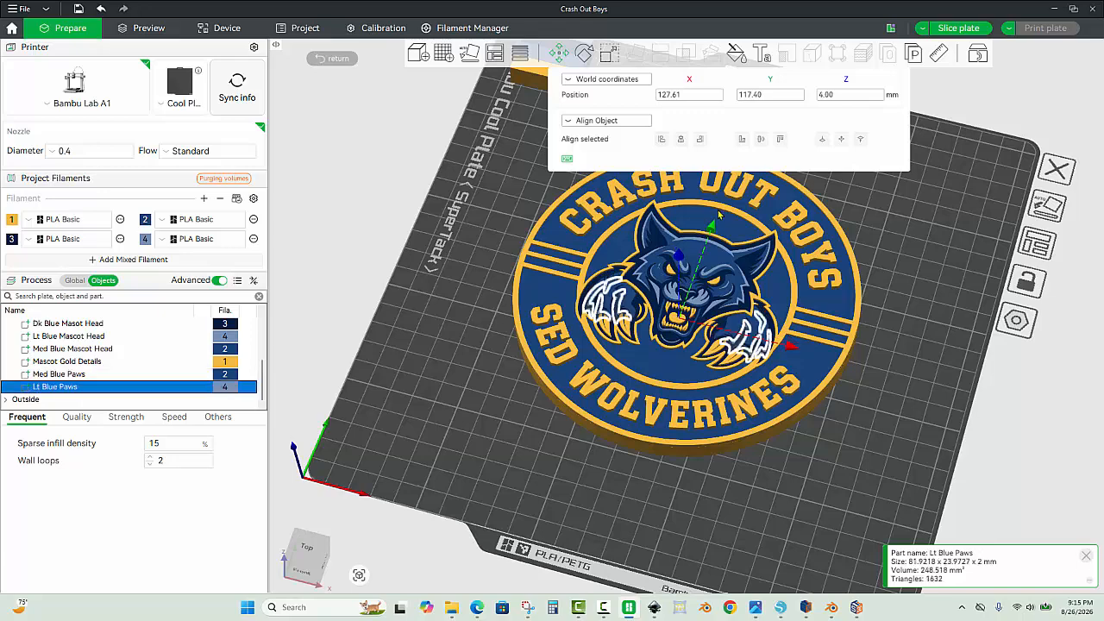
{"action": "left_click", "coordinate": [849, 102]}
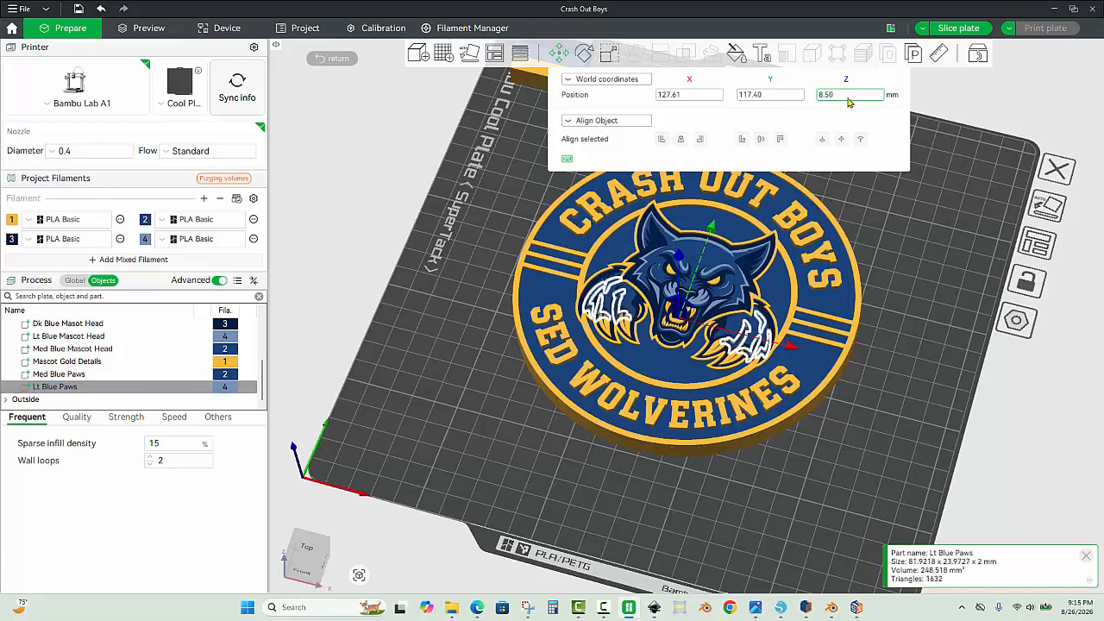
{"action": "left_click", "coordinate": [464, 349]}
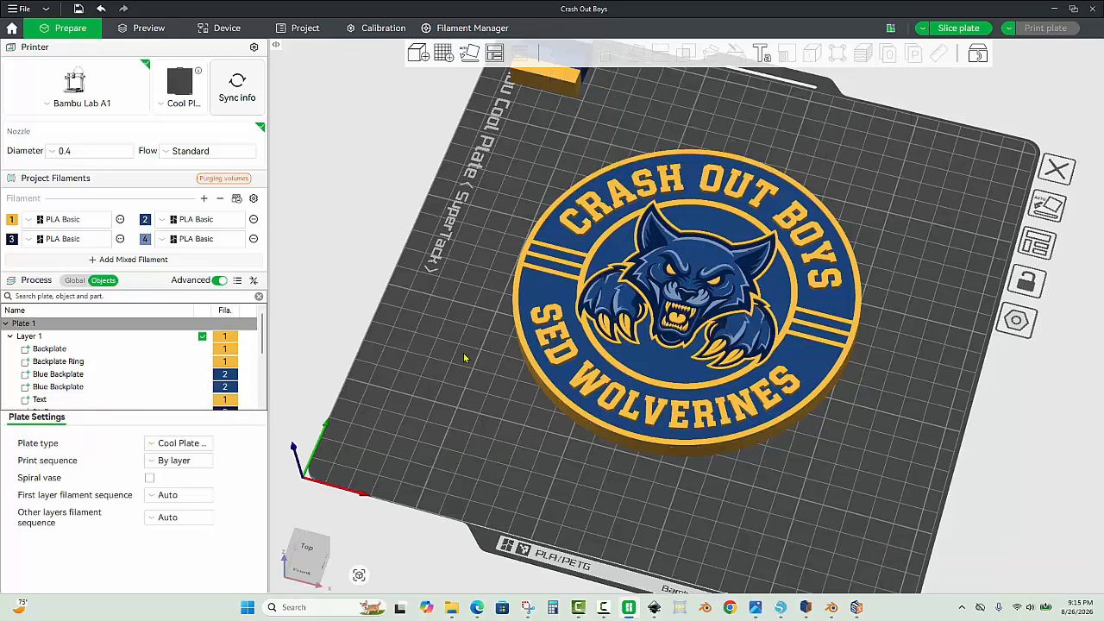
Step: Examine the relative heights of the badge's text, rings, mascot head and paws from low angles and up close
{"action": "scroll", "coordinate": [83, 364], "scroll_direction": "down", "scroll_amount": 3}
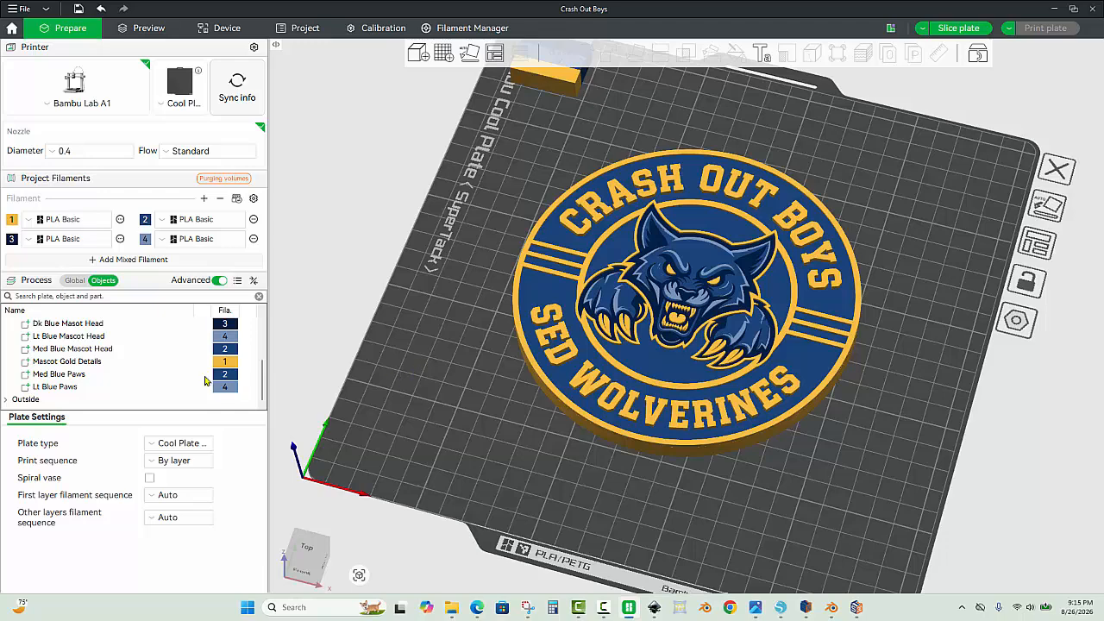
{"action": "scroll", "coordinate": [387, 378], "scroll_direction": "up", "scroll_amount": 5}
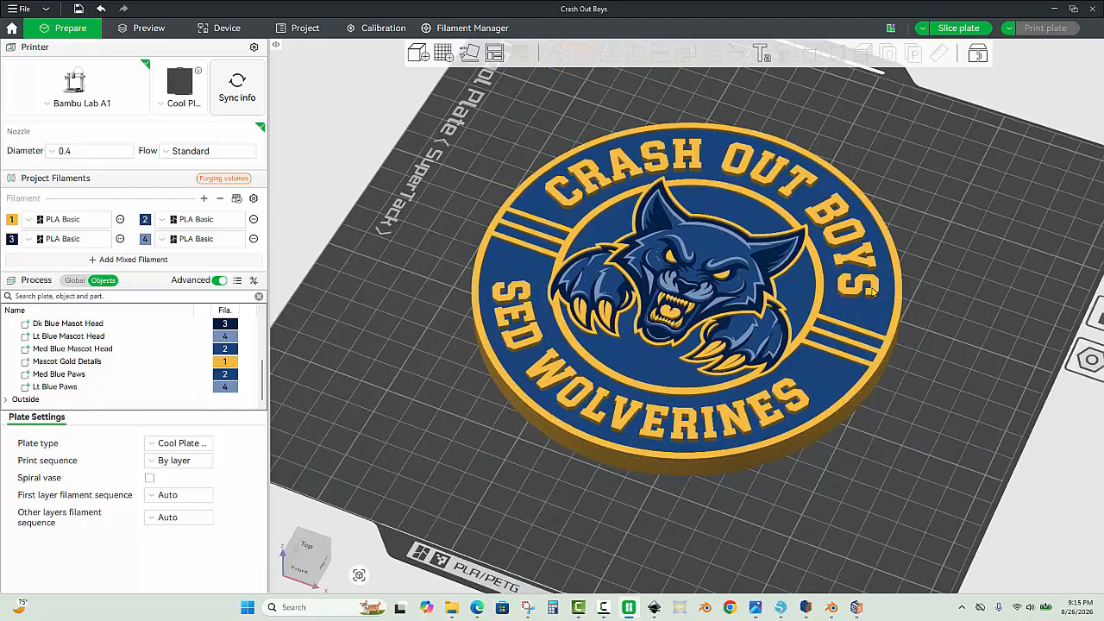
{"action": "scroll", "coordinate": [832, 239], "scroll_direction": "up", "scroll_amount": 3}
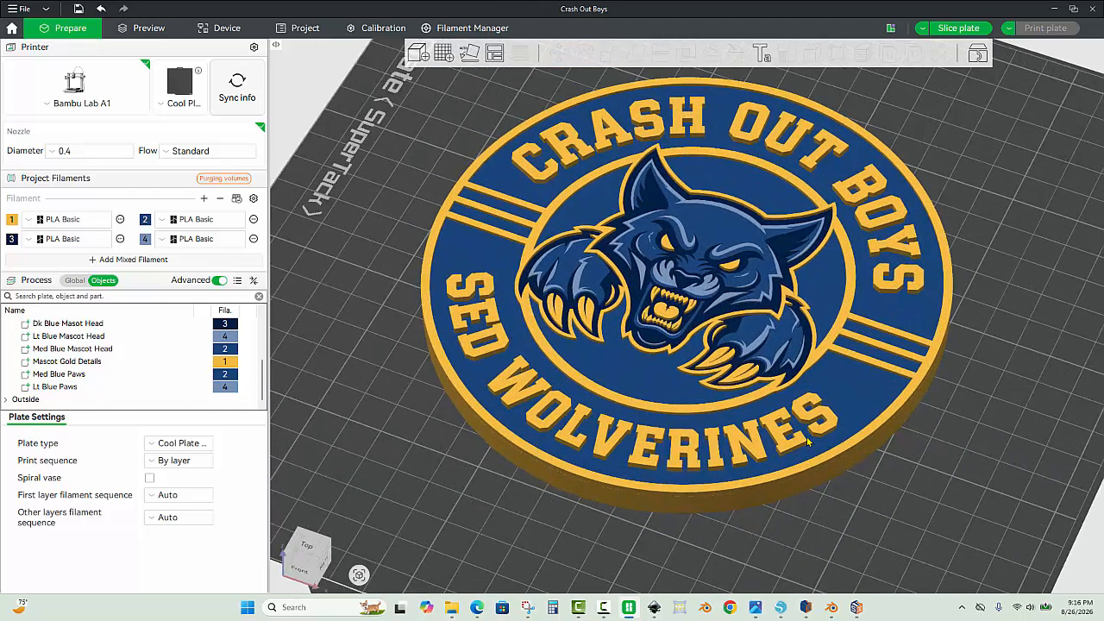
{"action": "left_click_drag", "start_coordinate": [975, 481], "coordinate": [981, 378]}
{"action": "scroll", "coordinate": [1025, 197], "scroll_direction": "up", "scroll_amount": 2}
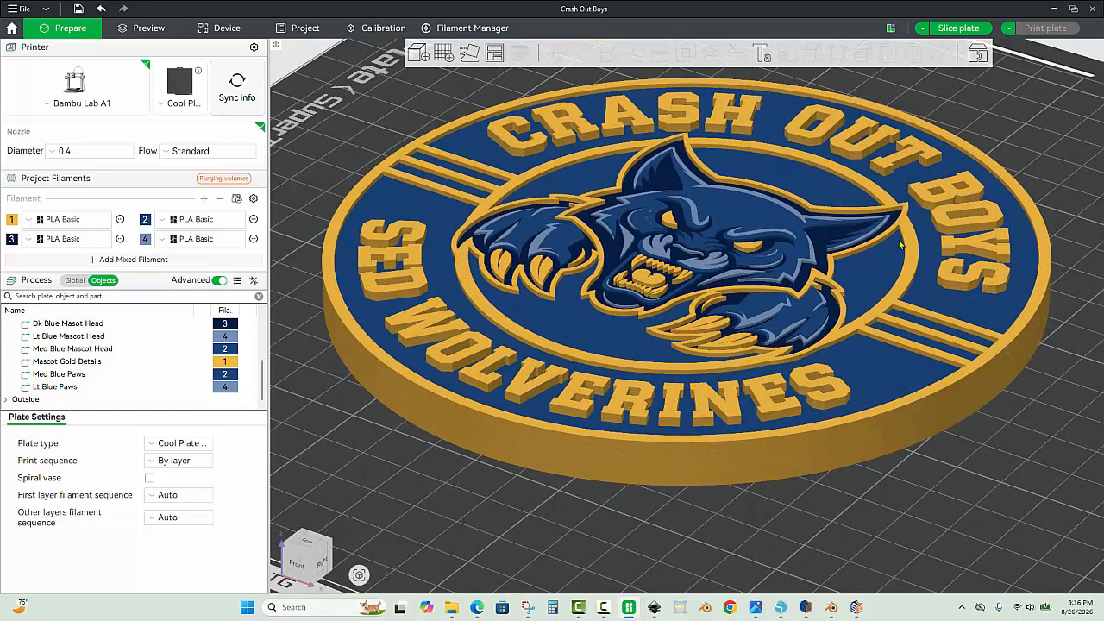
{"action": "scroll", "coordinate": [786, 292], "scroll_direction": "up", "scroll_amount": 4}
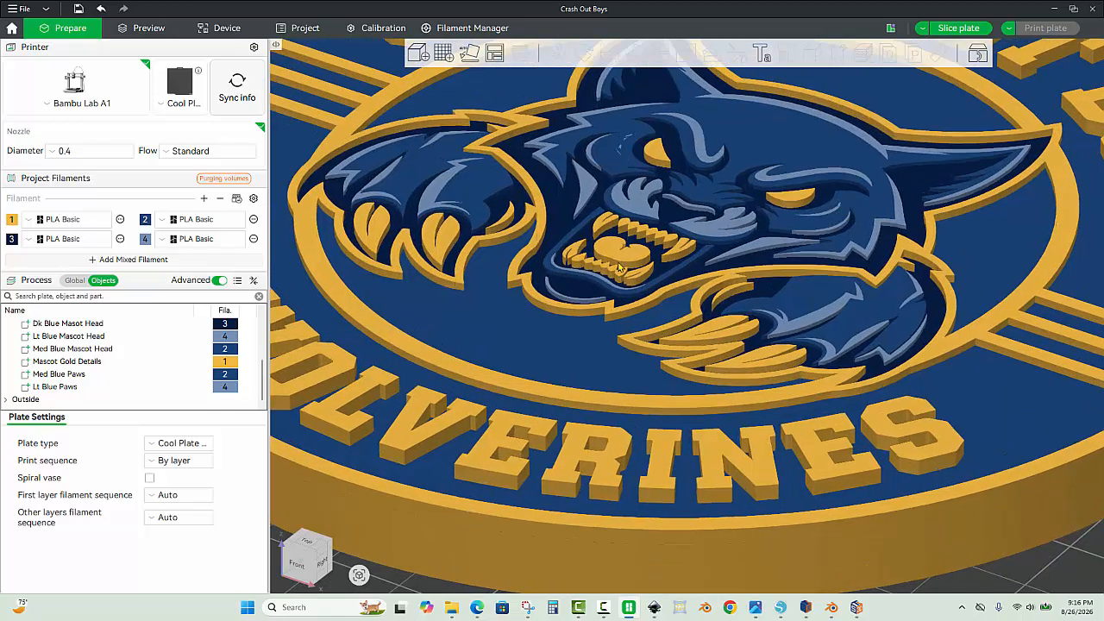
{"action": "scroll", "coordinate": [412, 250], "scroll_direction": "down", "scroll_amount": 5}
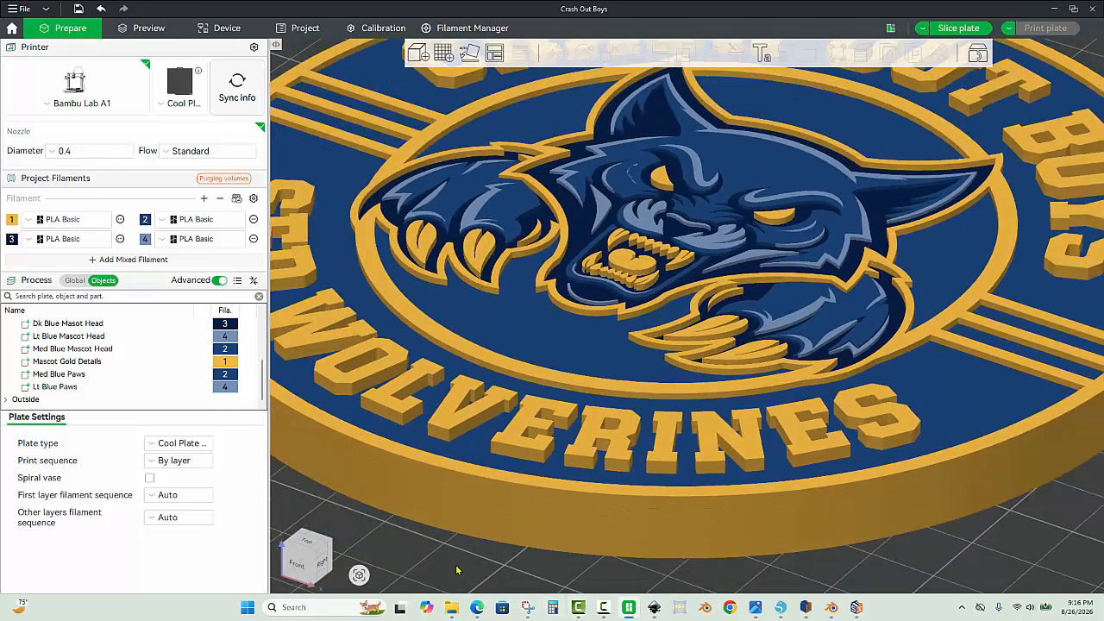
{"action": "left_click_drag", "start_coordinate": [459, 575], "coordinate": [410, 565]}
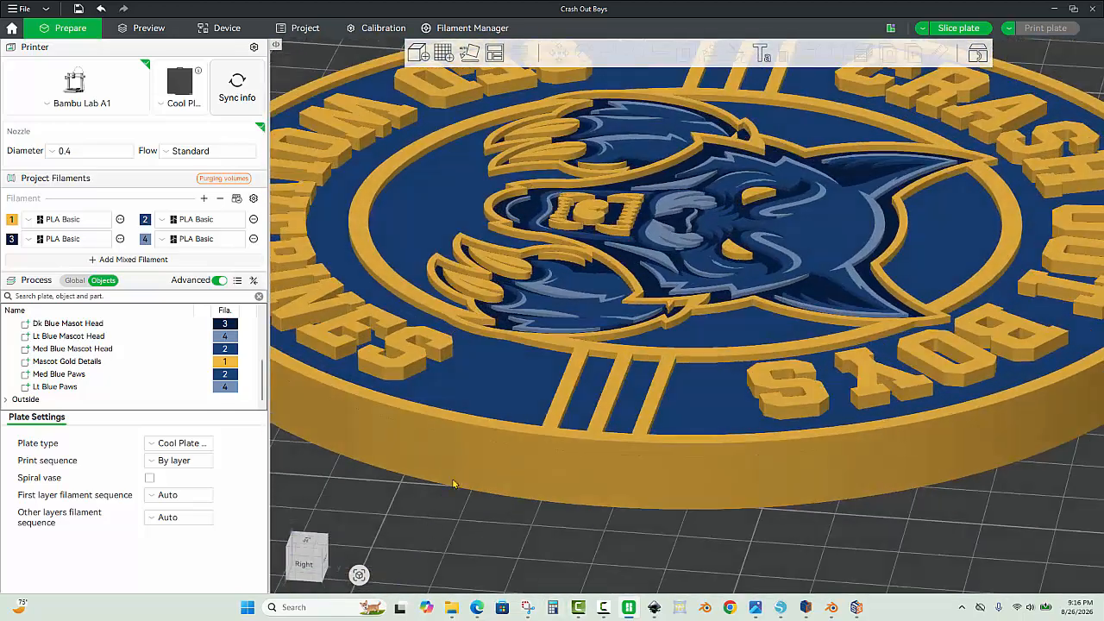
{"action": "scroll", "coordinate": [637, 185], "scroll_direction": "up", "scroll_amount": 3}
{"action": "scroll", "coordinate": [746, 199], "scroll_direction": "up", "scroll_amount": 2}
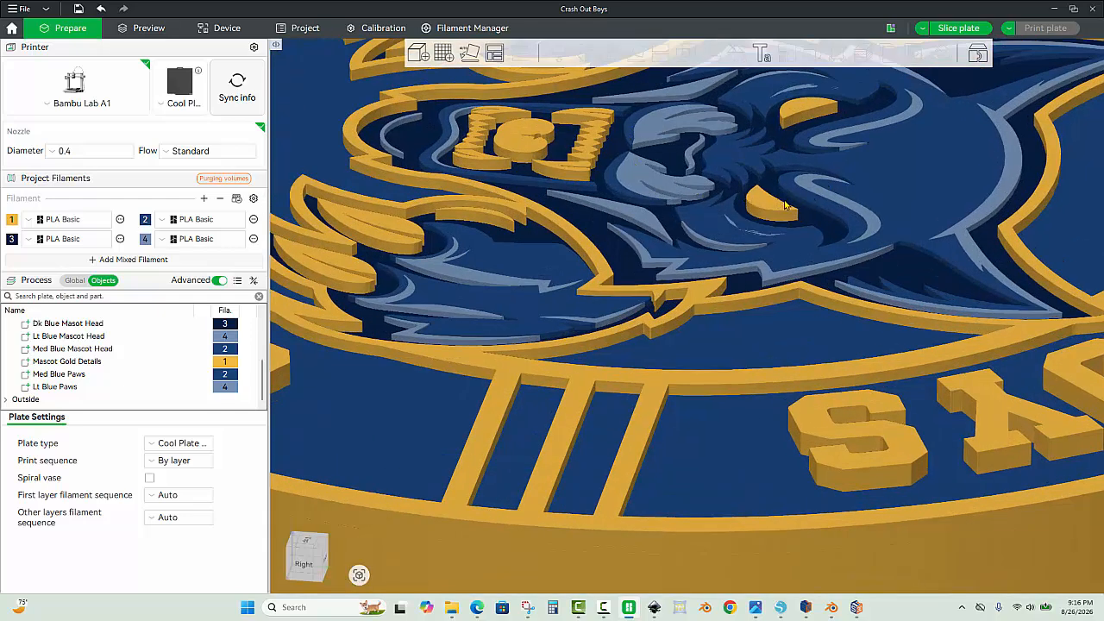
Step: Lower the Mascot Gold Details part slightly by reducing its Z position
{"action": "left_click", "coordinate": [779, 214]}
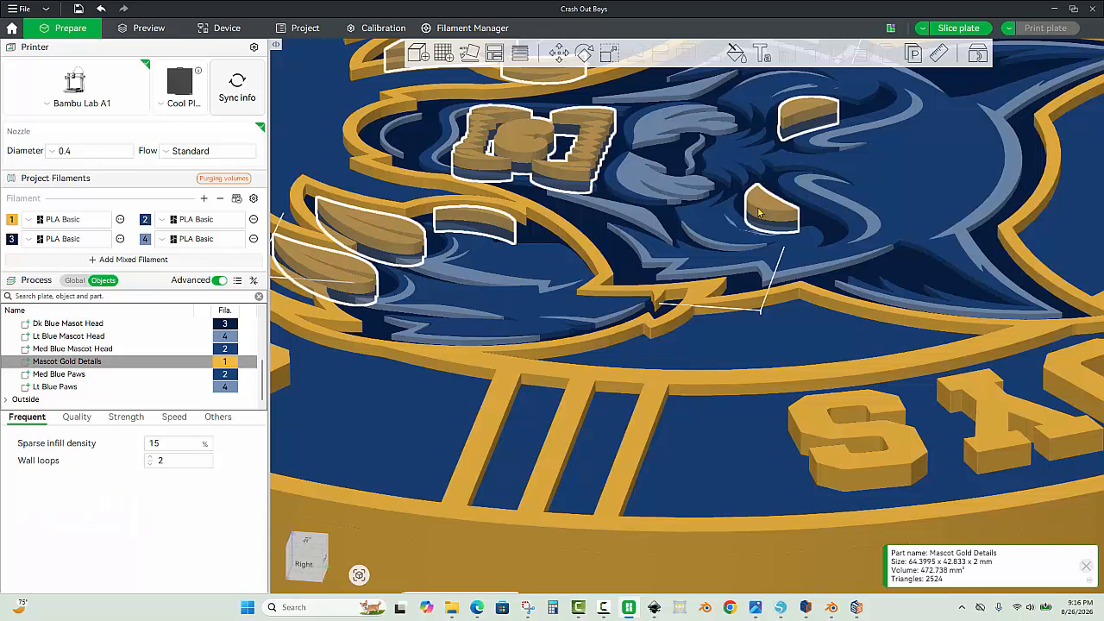
{"action": "left_click", "coordinate": [565, 55]}
{"action": "left_click", "coordinate": [865, 94]}
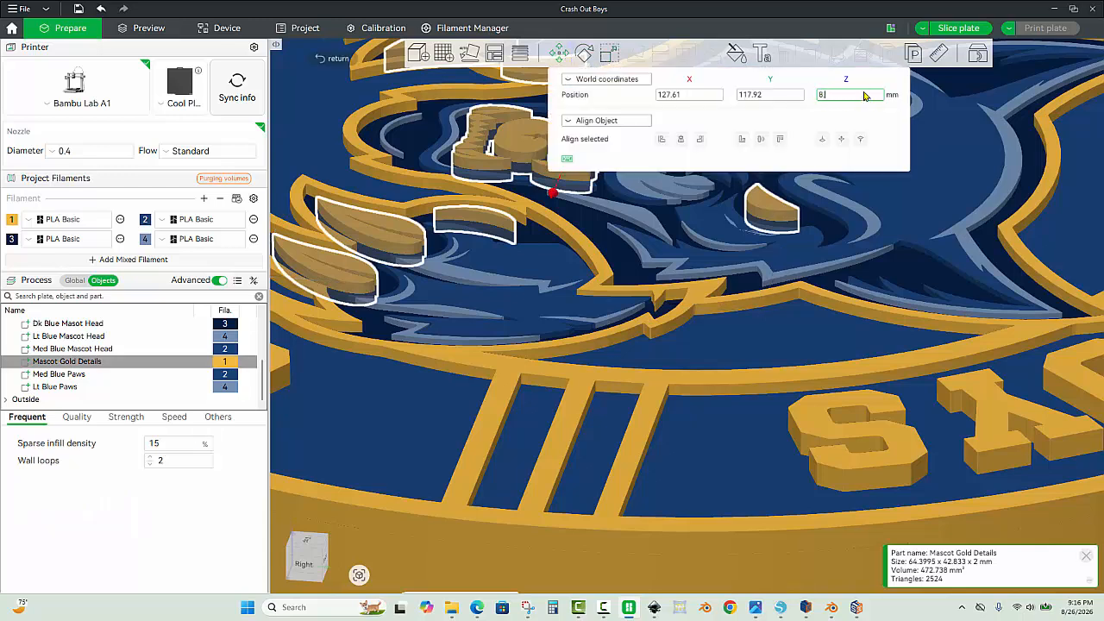
{"action": "key", "text": "Return"}
{"action": "key", "text": "Escape"}
{"action": "key", "text": "Escape"}
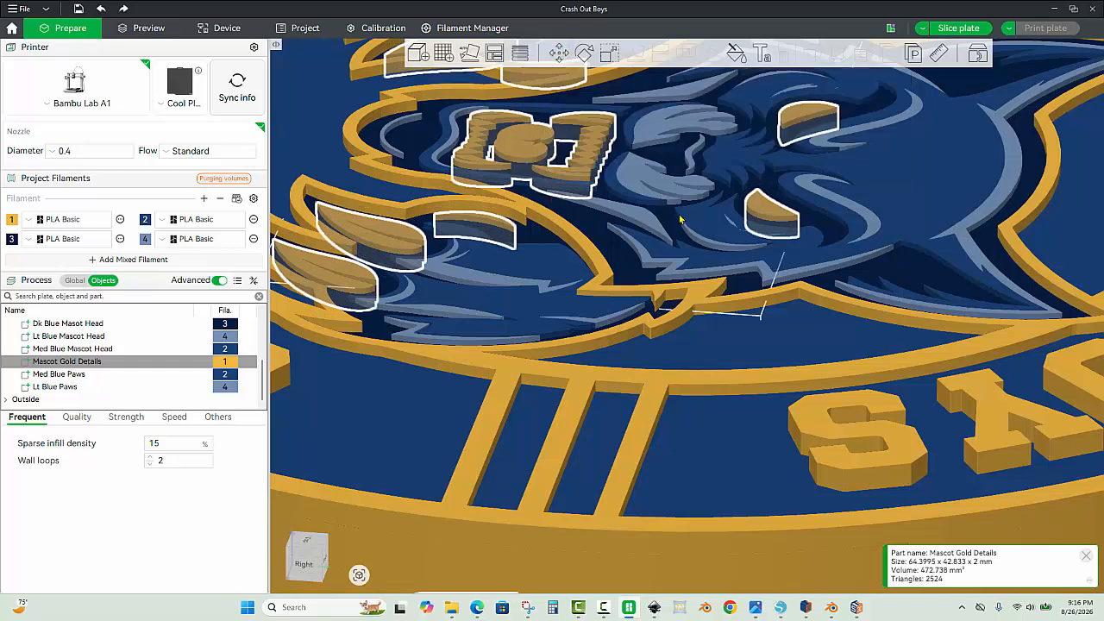
Step: Set the Z position of the Lt Blue Mascot Head part to 9 mm
{"action": "scroll", "coordinate": [651, 224], "scroll_direction": "down", "scroll_amount": 2}
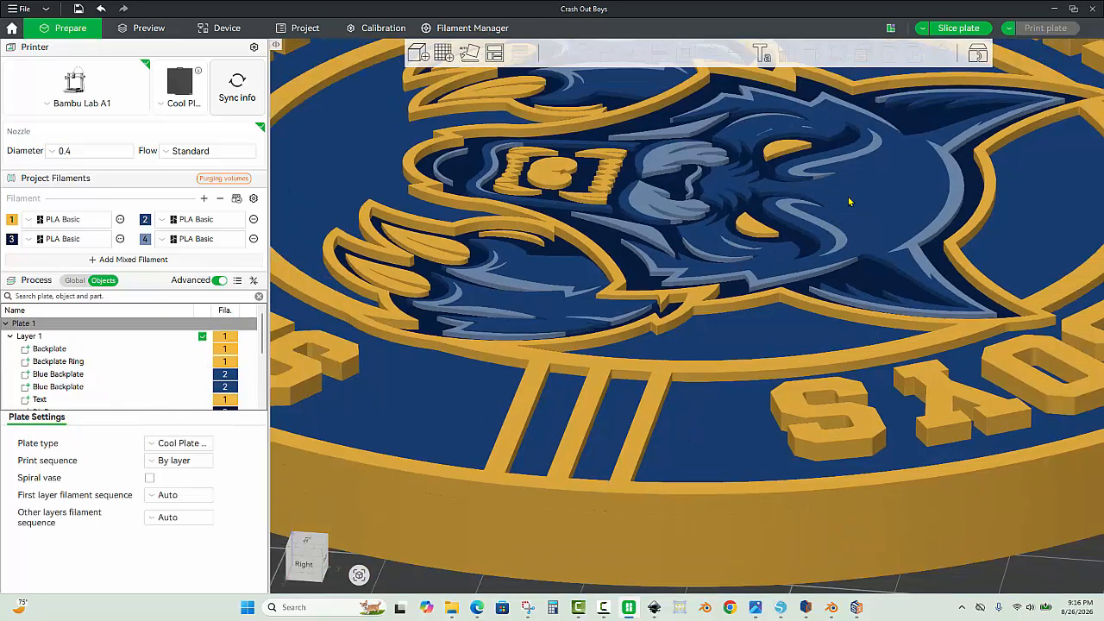
{"action": "left_click", "coordinate": [960, 198]}
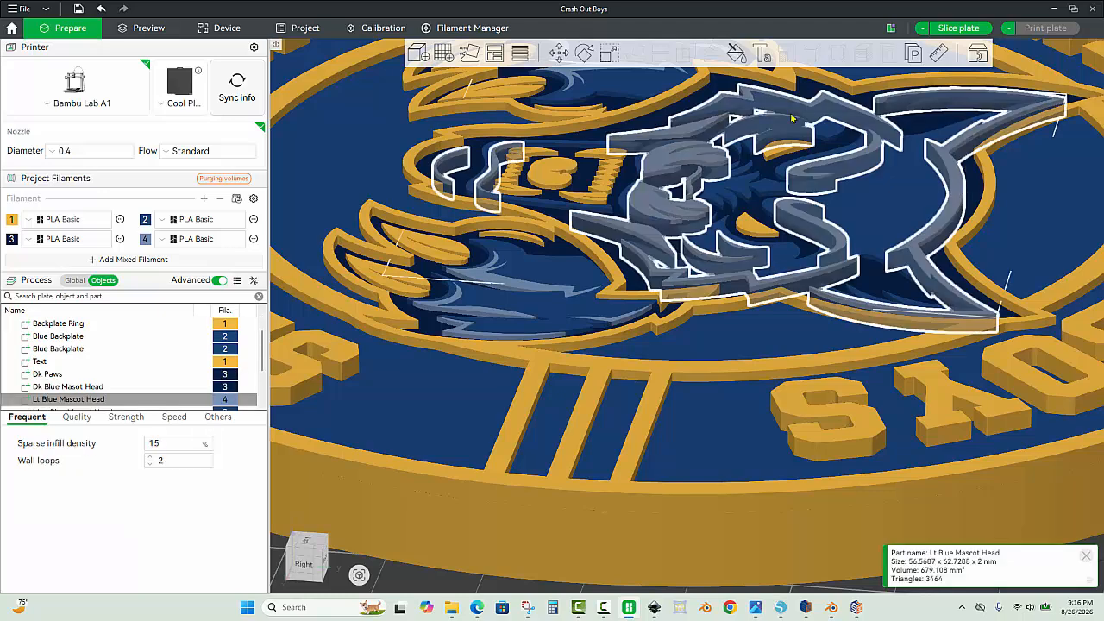
{"action": "left_click", "coordinate": [559, 53]}
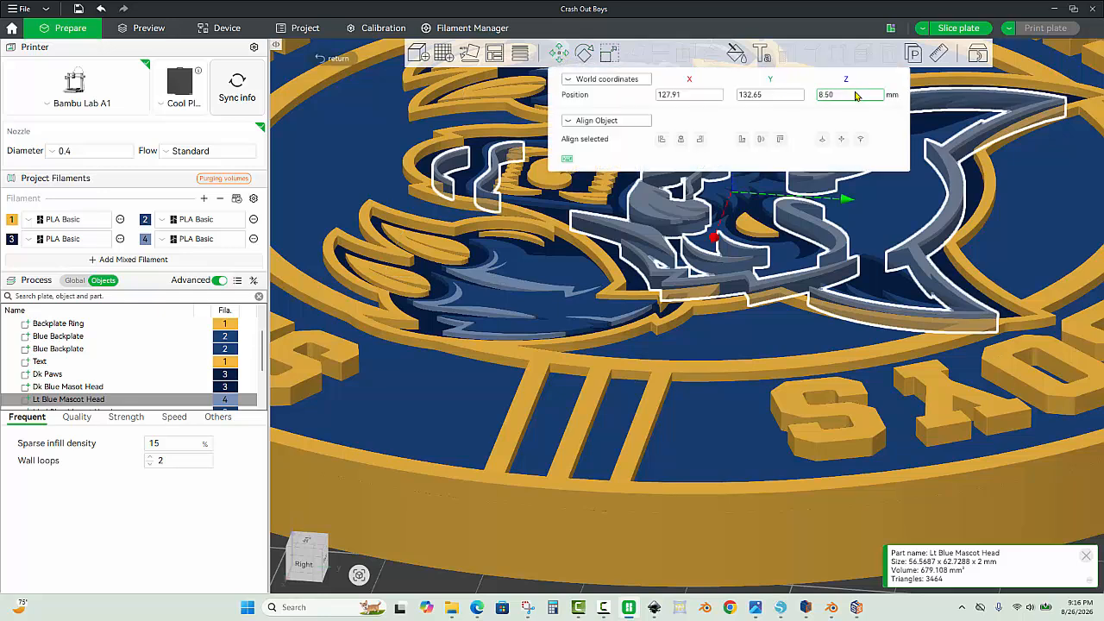
{"action": "left_click", "coordinate": [856, 95]}
{"action": "key", "text": "BackSpace"}
{"action": "key", "text": "BackSpace"}
{"action": "key", "text": "BackSpace"}
{"action": "key", "text": "BackSpace"}
{"action": "type", "text": "9"}
{"action": "key", "text": "Return"}
{"action": "key", "text": "Escape"}
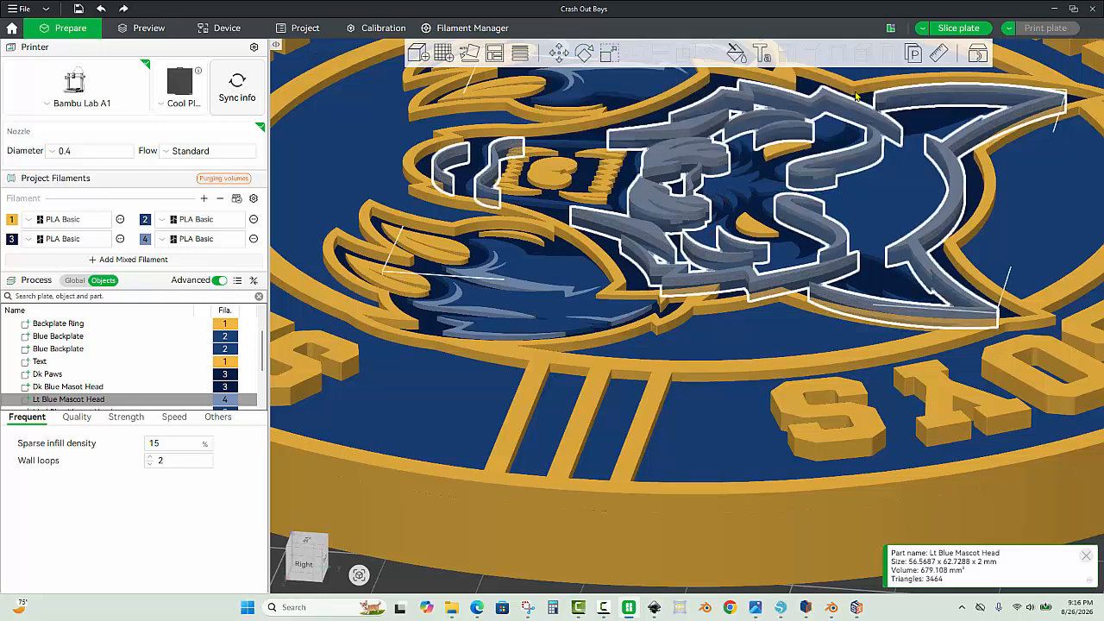
{"action": "key", "text": "Escape"}
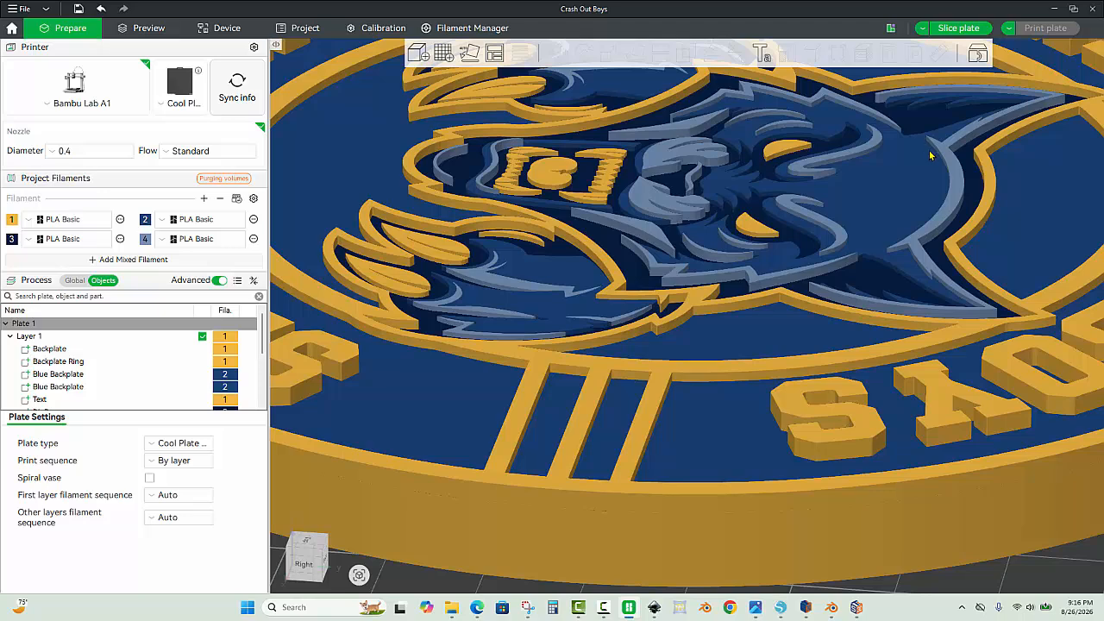
Step: Change the Z position of the Lt Blue Paws part, keeping its details raised above the medium blue paw areas
{"action": "scroll", "coordinate": [872, 144], "scroll_direction": "down", "scroll_amount": 1}
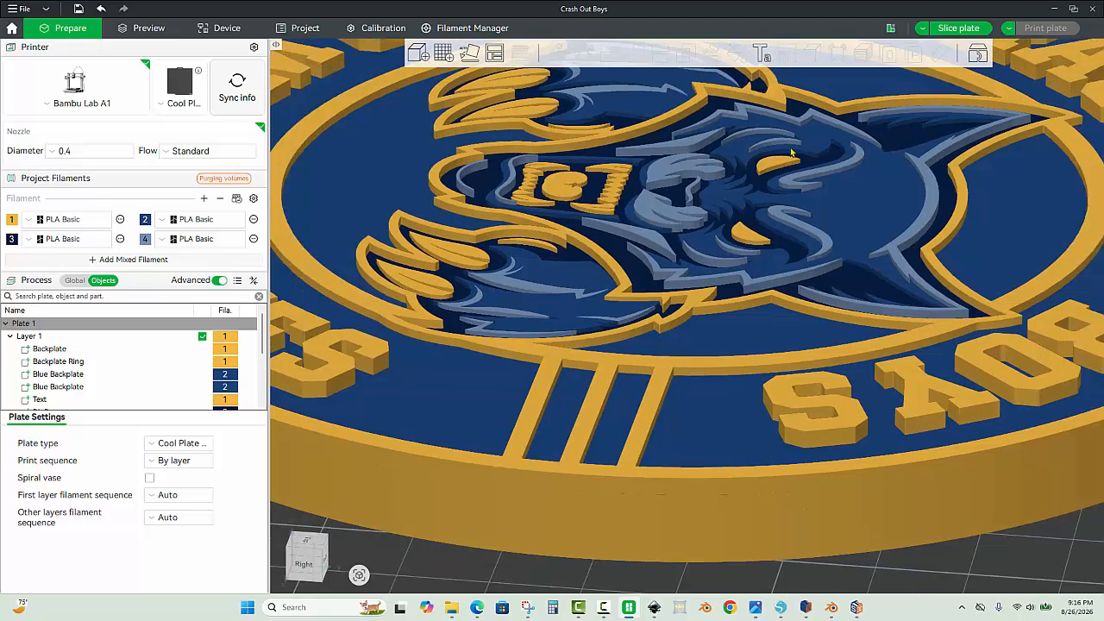
{"action": "left_click_drag", "start_coordinate": [784, 145], "coordinate": [513, 534]}
{"action": "scroll", "coordinate": [704, 365], "scroll_direction": "up", "scroll_amount": 4}
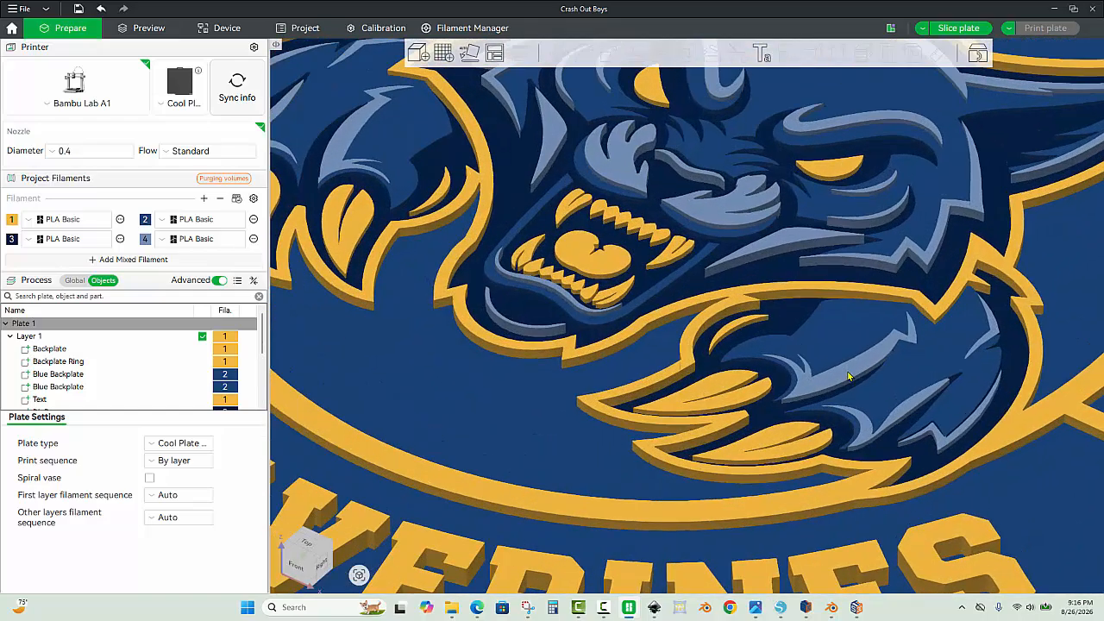
{"action": "left_click", "coordinate": [848, 377]}
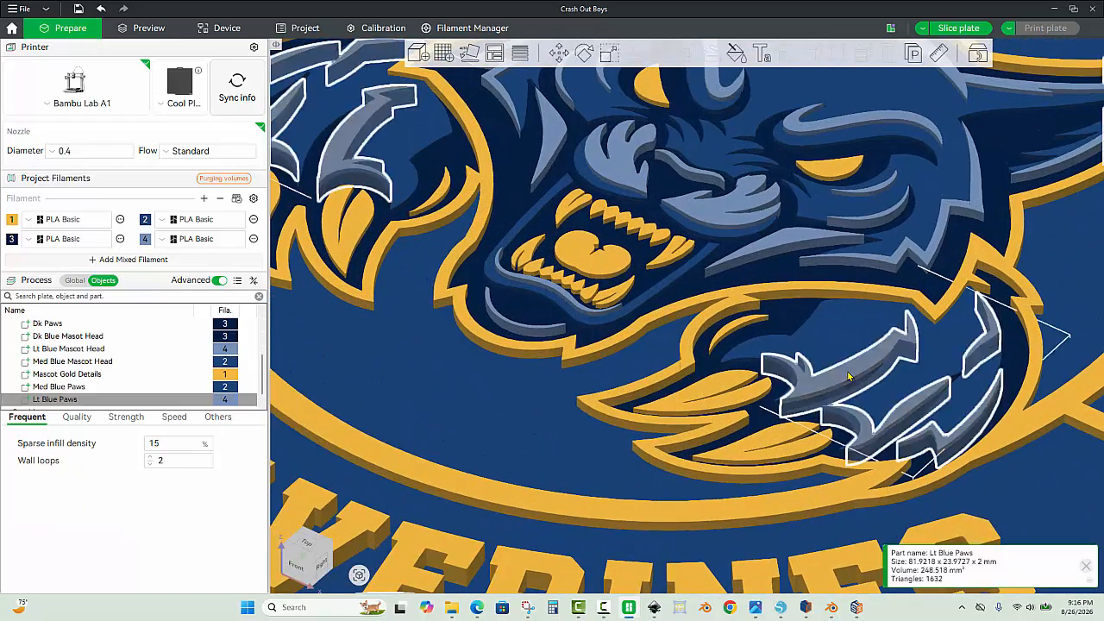
{"action": "left_click", "coordinate": [559, 54]}
{"action": "left_click", "coordinate": [848, 96]}
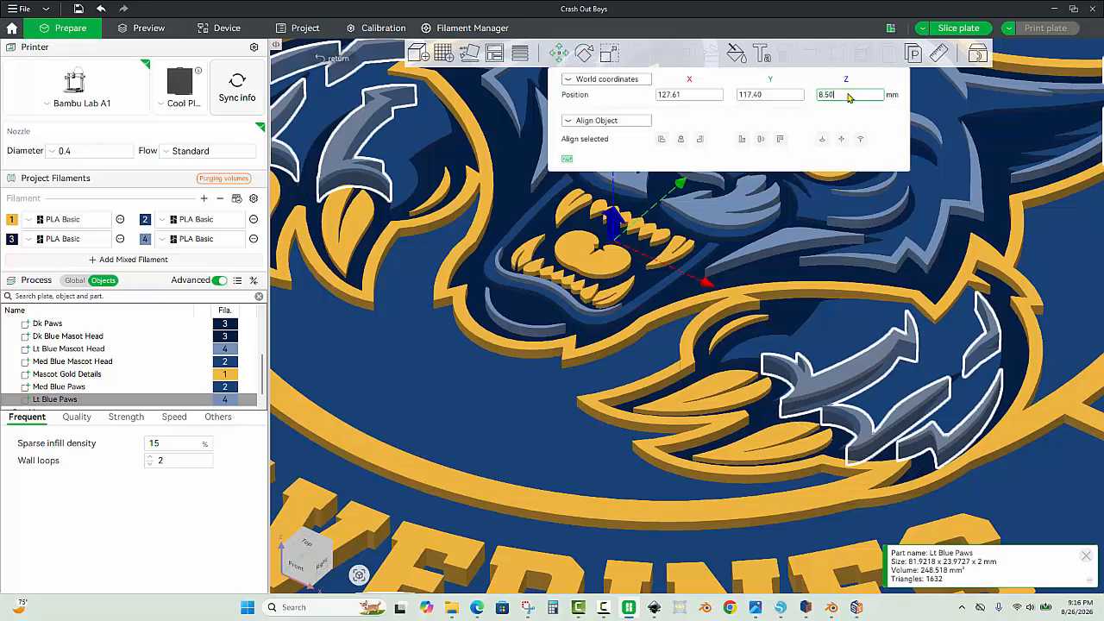
{"action": "key", "text": "BackSpace"}
{"action": "key", "text": "BackSpace"}
{"action": "key", "text": "BackSpace"}
{"action": "key", "text": "BackSpace"}
{"action": "type", "text": "7"}
{"action": "key", "text": "Return"}
{"action": "key", "text": "Escape"}
{"action": "key", "text": "Escape"}
Step: Inspect the complete layered badge from an angle and from above, including its placement on the plate
{"action": "scroll", "coordinate": [799, 322], "scroll_direction": "down", "scroll_amount": 4}
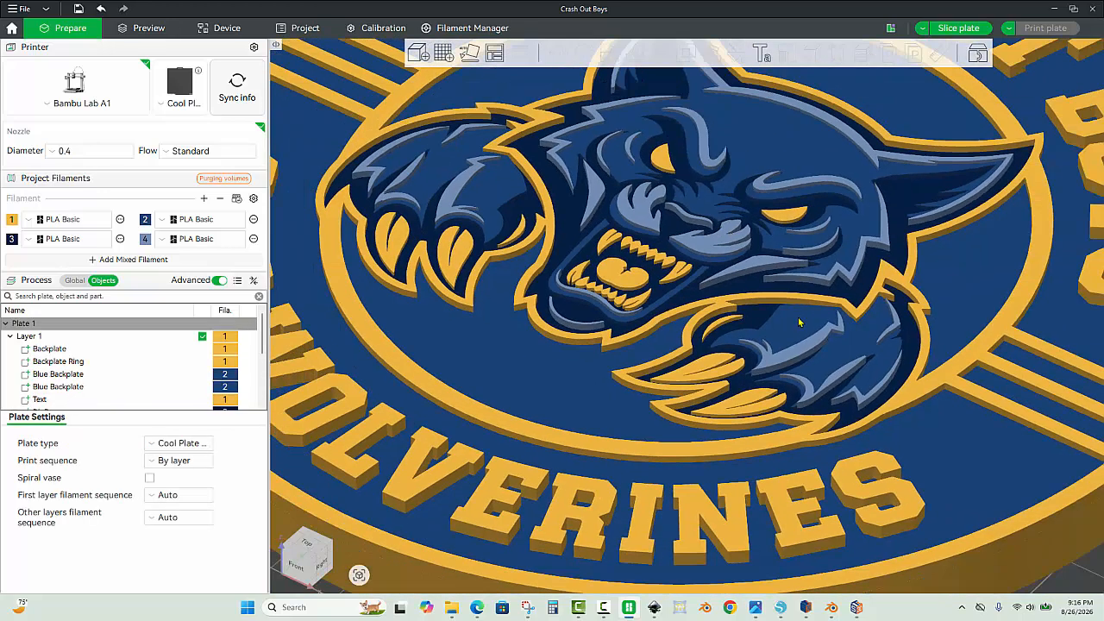
{"action": "scroll", "coordinate": [808, 285], "scroll_direction": "down", "scroll_amount": 2}
{"action": "scroll", "coordinate": [824, 336], "scroll_direction": "down", "scroll_amount": 3}
{"action": "left_click", "coordinate": [829, 523]}
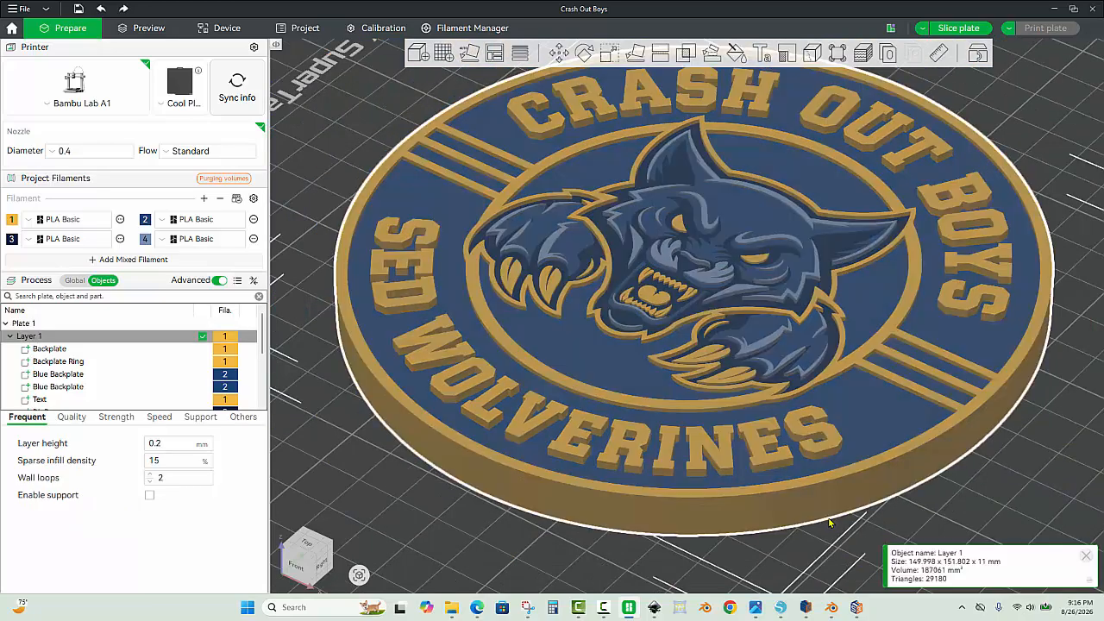
{"action": "left_click", "coordinate": [802, 560]}
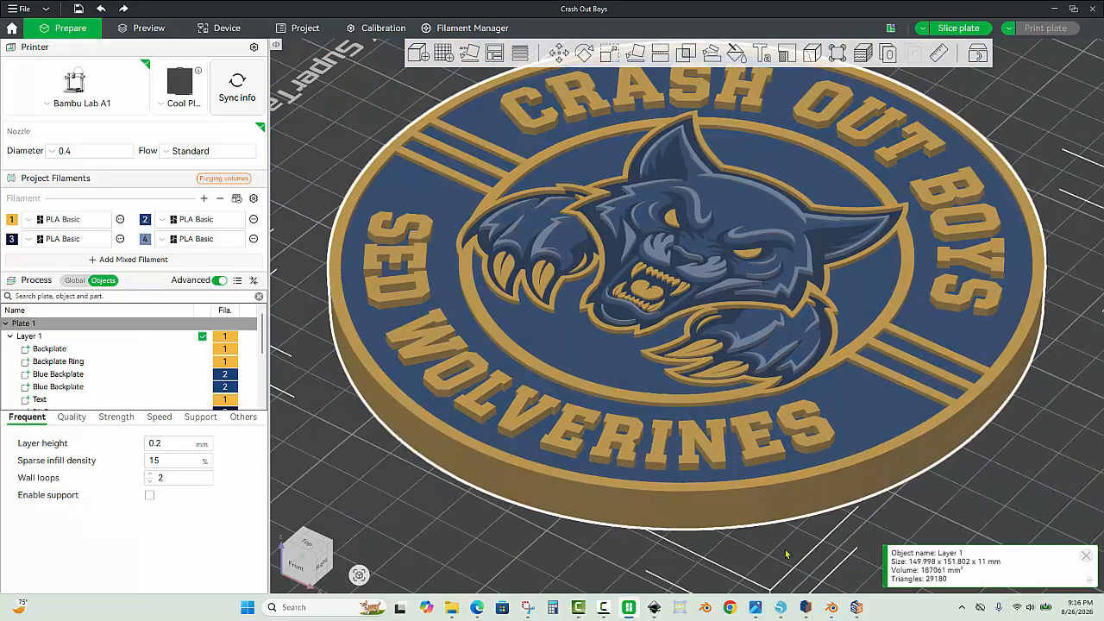
{"action": "left_click_drag", "start_coordinate": [704, 545], "coordinate": [709, 515]}
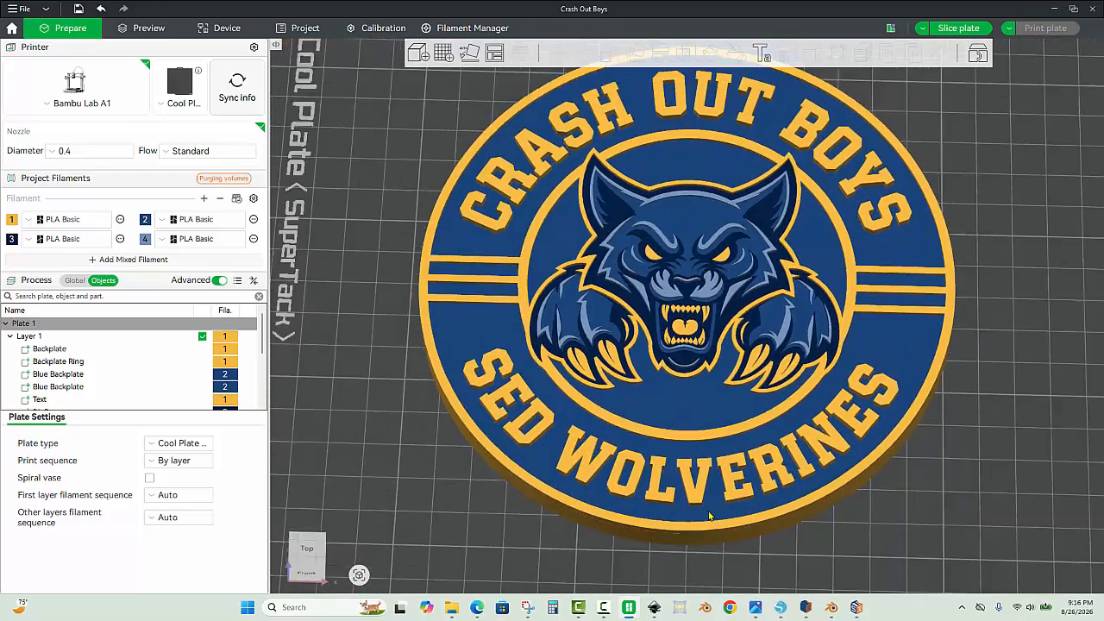
{"action": "scroll", "coordinate": [712, 488], "scroll_direction": "down", "scroll_amount": 3}
{"action": "left_click_drag", "start_coordinate": [692, 570], "coordinate": [707, 553]}
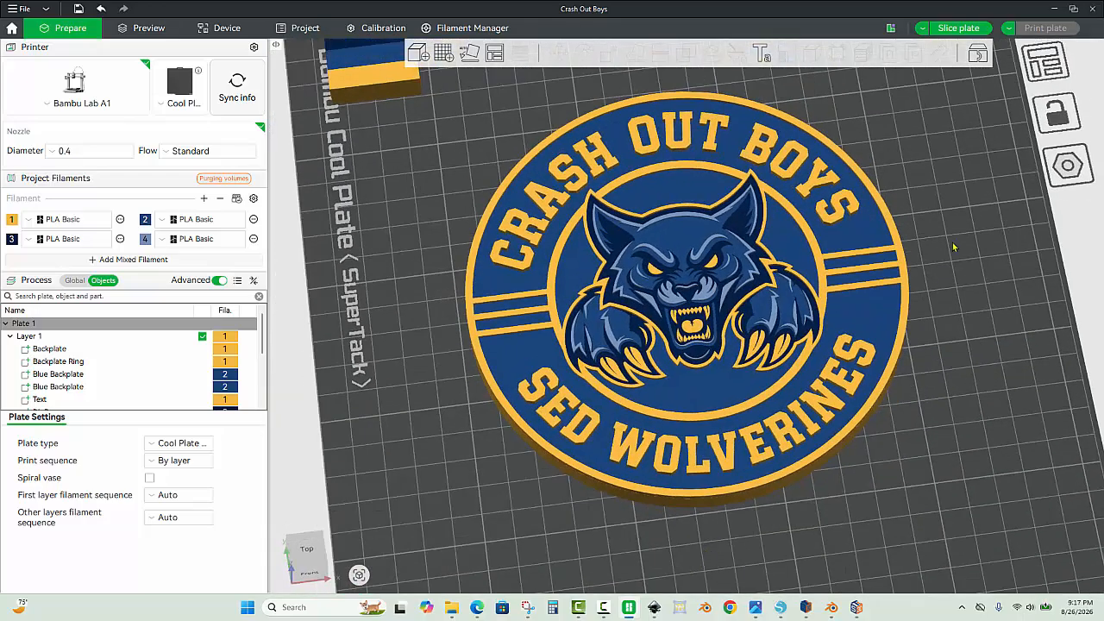
{"action": "right_click_drag", "start_coordinate": [945, 203], "coordinate": [929, 223]}
{"action": "right_click_drag", "start_coordinate": [627, 116], "coordinate": [637, 179]}
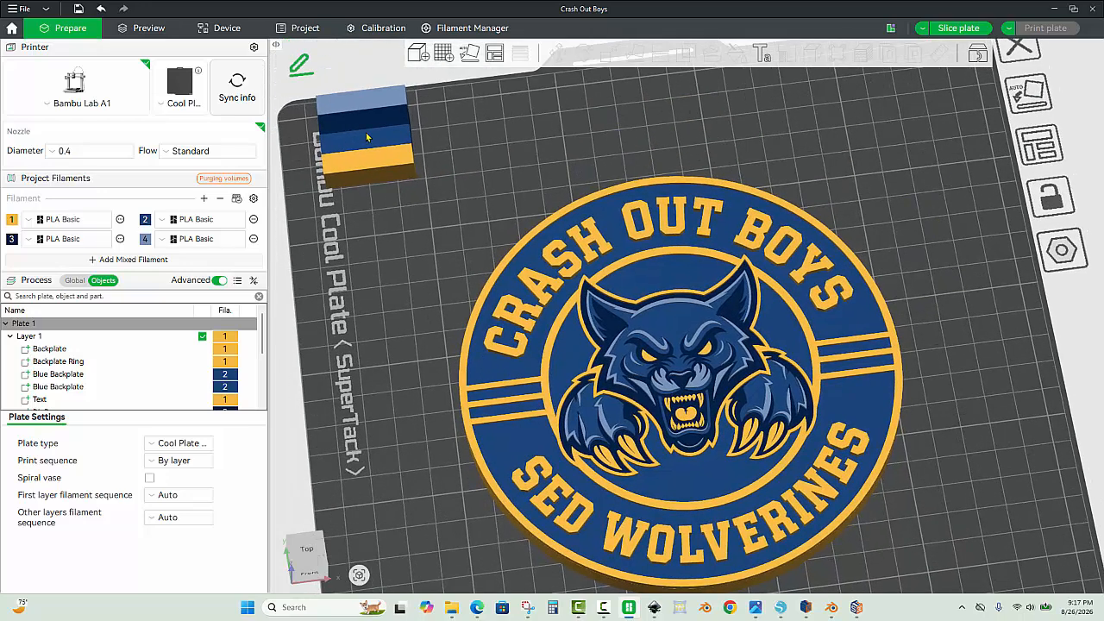
Step: Move the prime tower a little inward from the plate's back edge, clear of the badge
{"action": "left_click_drag", "start_coordinate": [367, 136], "coordinate": [394, 194]}
{"action": "left_click", "coordinate": [561, 162]}
{"action": "scroll", "coordinate": [600, 174], "scroll_direction": "down", "scroll_amount": 3}
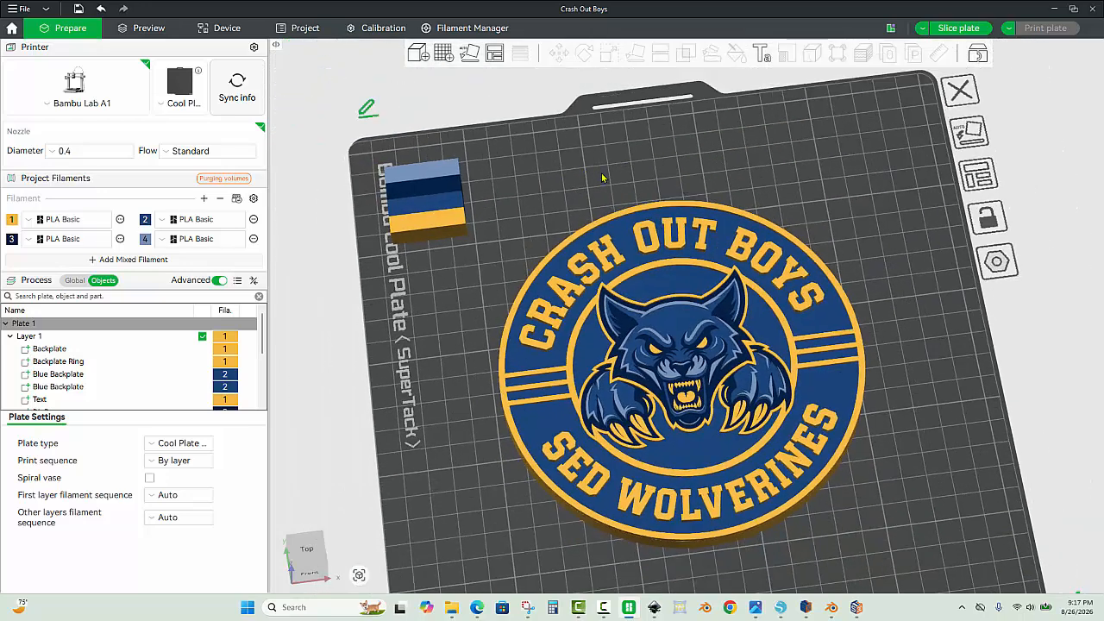
Step: Slice the plate and look over the sliced preview of the badge and prime tower
{"action": "left_click_drag", "start_coordinate": [768, 145], "coordinate": [818, 135]}
{"action": "left_click", "coordinate": [958, 30]}
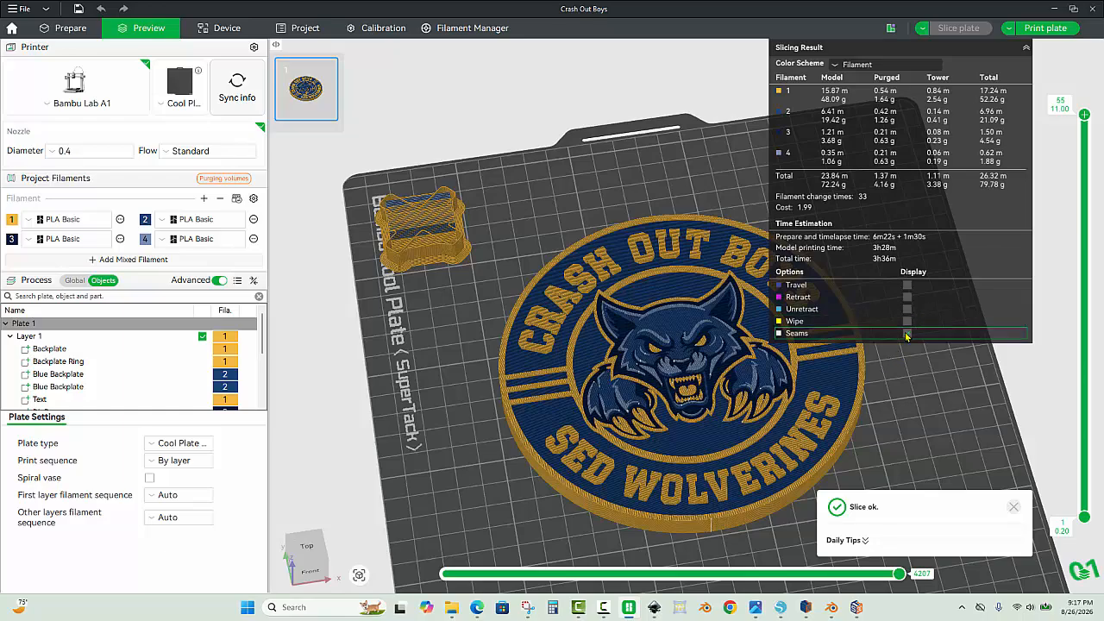
{"action": "left_click_drag", "start_coordinate": [916, 413], "coordinate": [869, 432]}
{"action": "scroll", "coordinate": [897, 450], "scroll_direction": "up", "scroll_amount": 3}
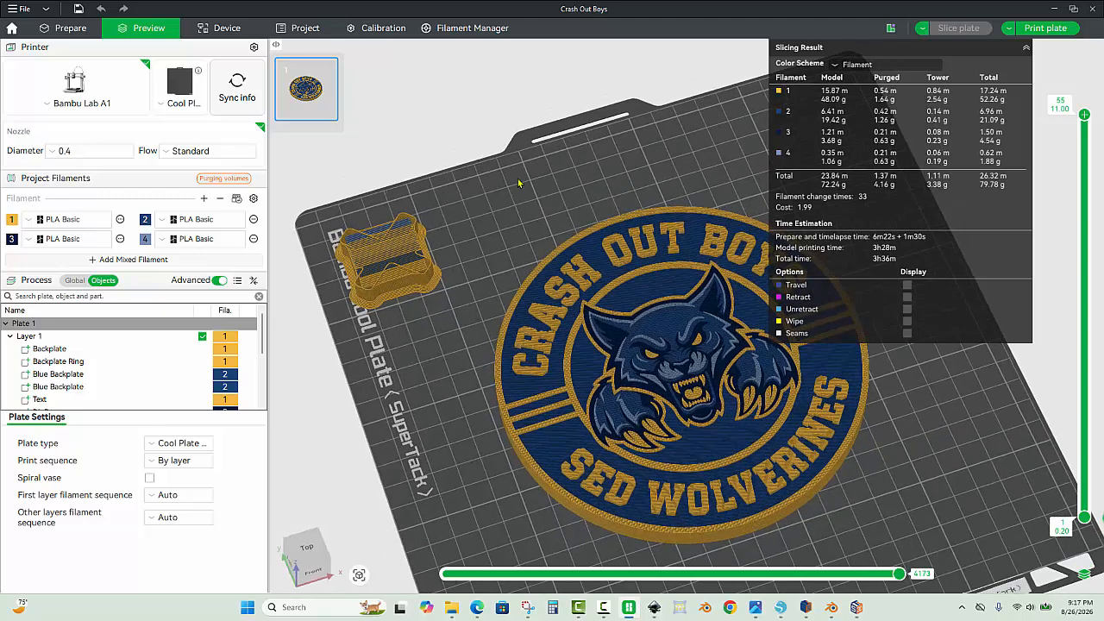
Step: Return to the editable plate and nudge the badge slightly toward the front of the plate
{"action": "left_click", "coordinate": [63, 28]}
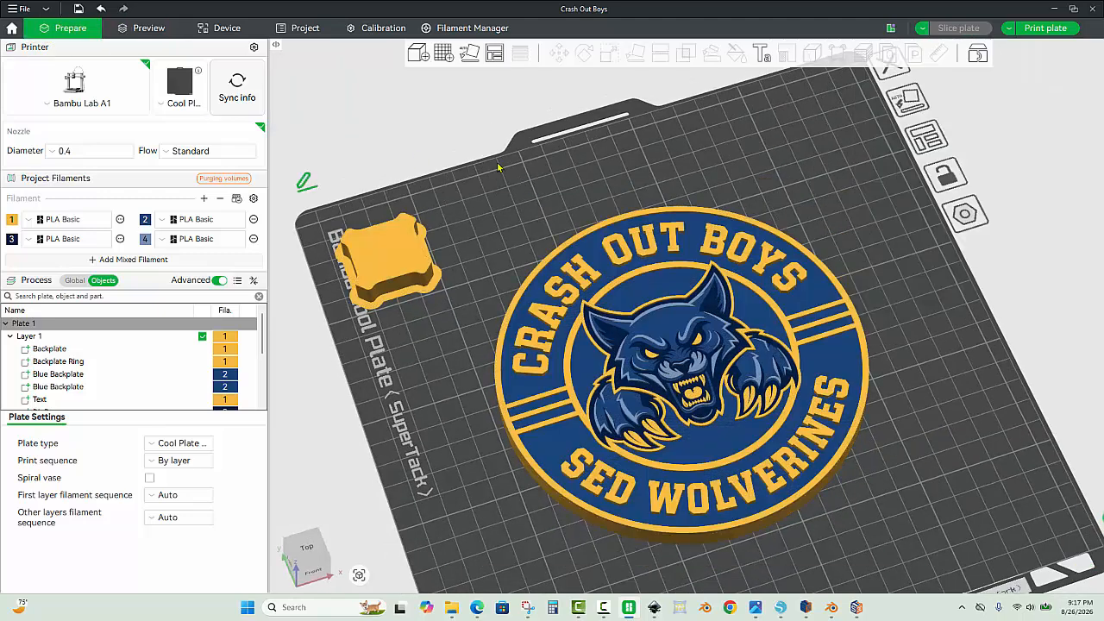
{"action": "left_click_drag", "start_coordinate": [678, 355], "coordinate": [686, 371]}
{"action": "left_click", "coordinate": [690, 207]}
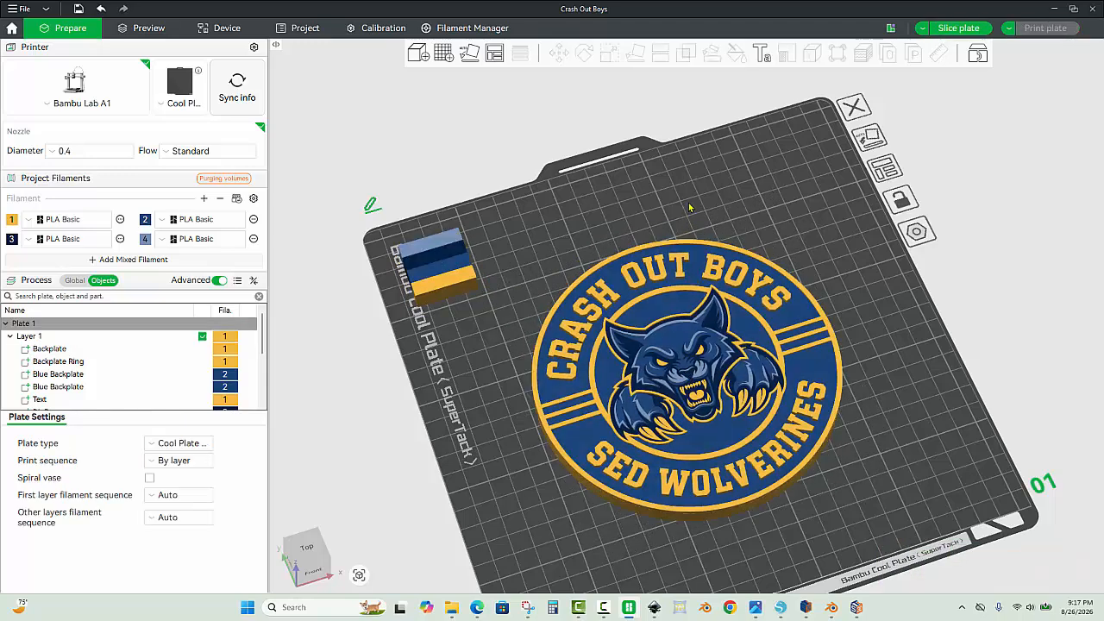
Step: Dismiss the file import and add a second, empty build plate to the project
{"action": "key", "text": "ctrl+i"}
{"action": "left_click", "coordinate": [1064, 571]}
{"action": "left_click", "coordinate": [443, 53]}
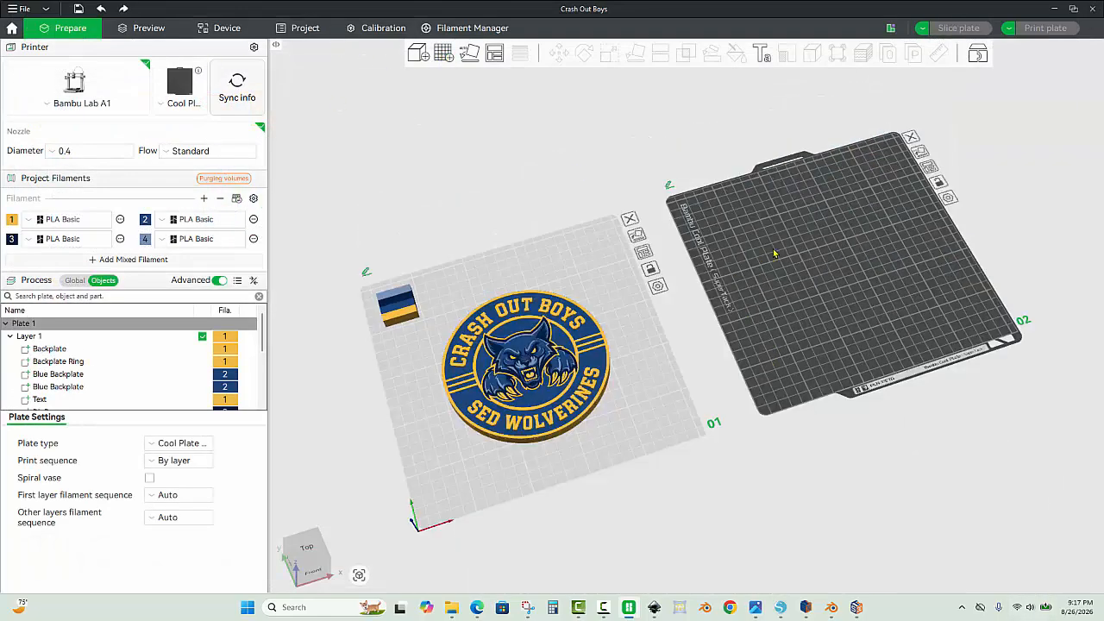
Step: Search for the saved chain-link and ring model file and import it onto the second plate
{"action": "key", "text": "ctrl+i"}
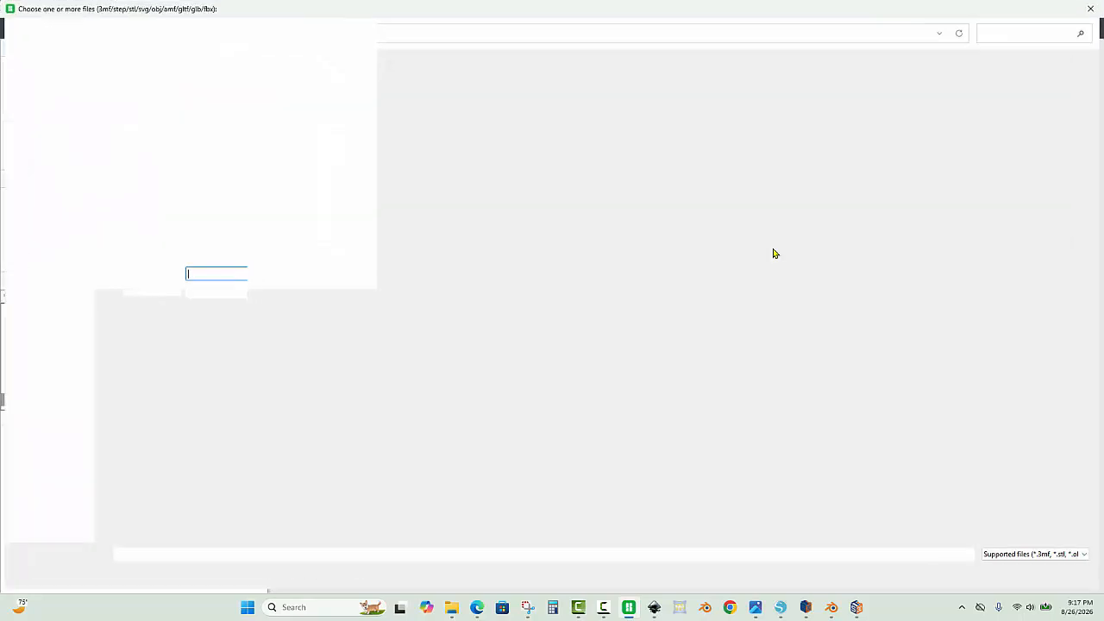
{"action": "left_click", "coordinate": [1047, 33]}
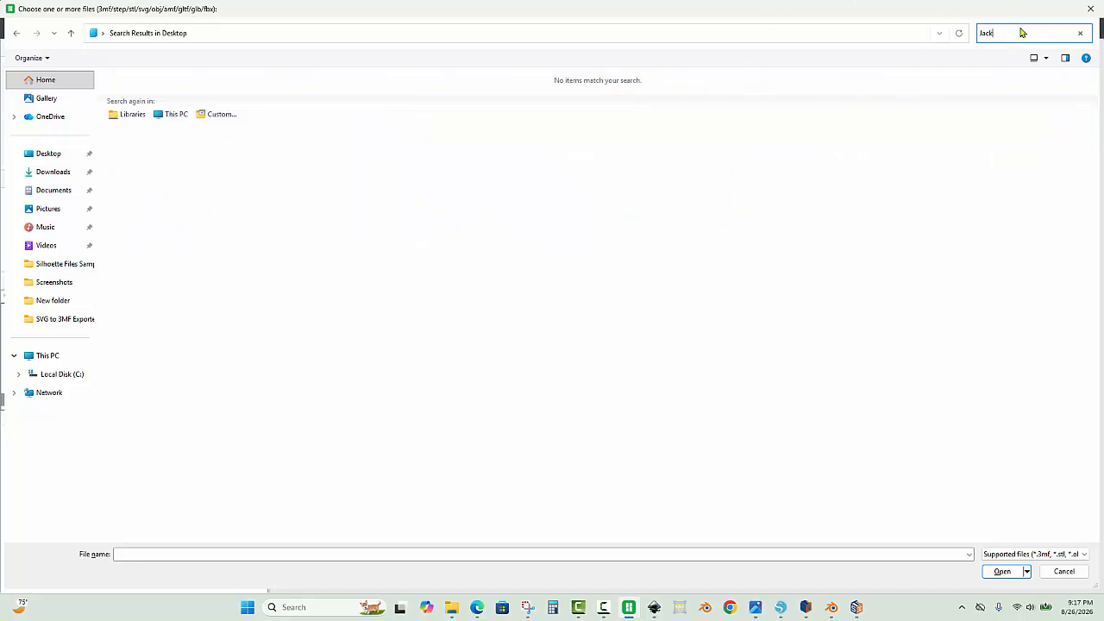
{"action": "double_click", "coordinate": [445, 108]}
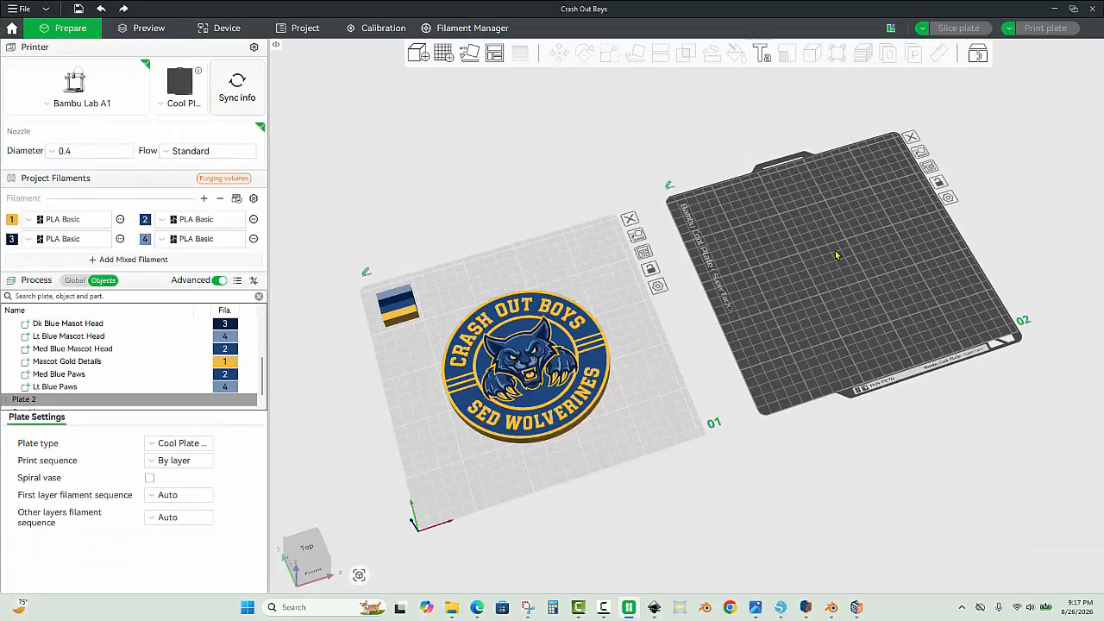
{"action": "left_click", "coordinate": [595, 351]}
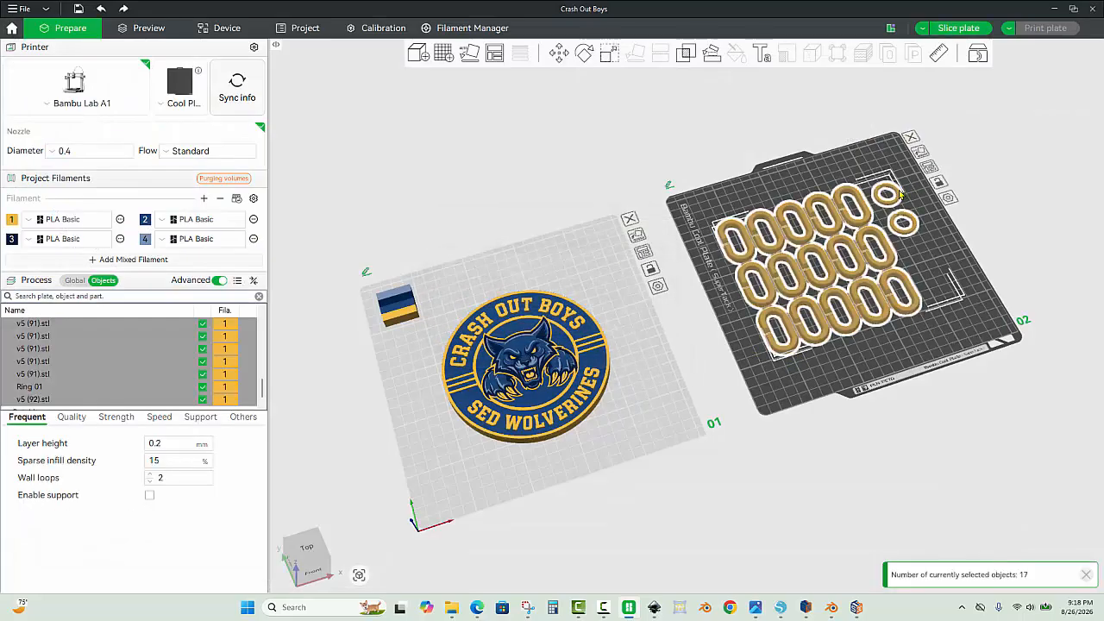
Step: Move one of the rings from the second plate to the badge's plate and centre it there
{"action": "left_click", "coordinate": [907, 187]}
{"action": "left_click", "coordinate": [899, 195]}
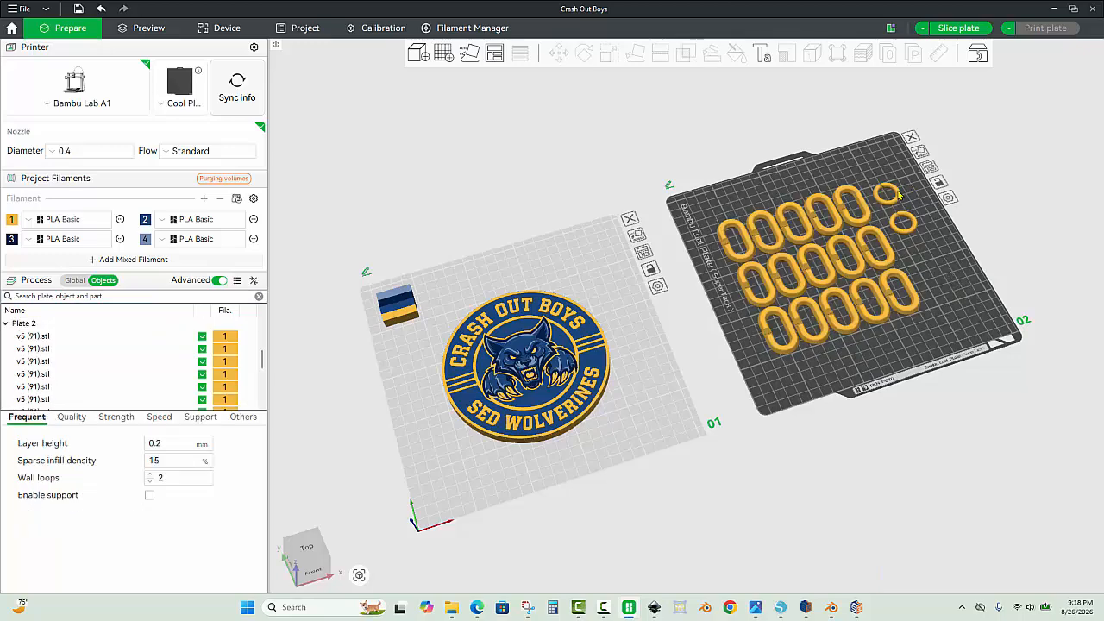
{"action": "left_click_drag", "start_coordinate": [898, 196], "coordinate": [494, 276]}
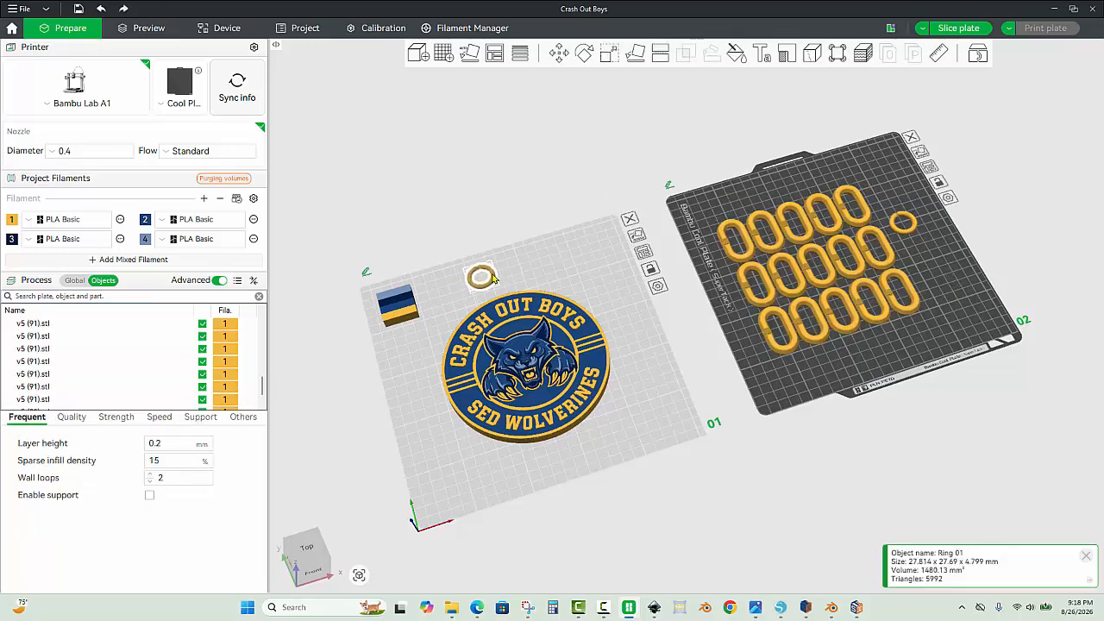
{"action": "right_click", "coordinate": [493, 277]}
{"action": "left_click", "coordinate": [552, 307]}
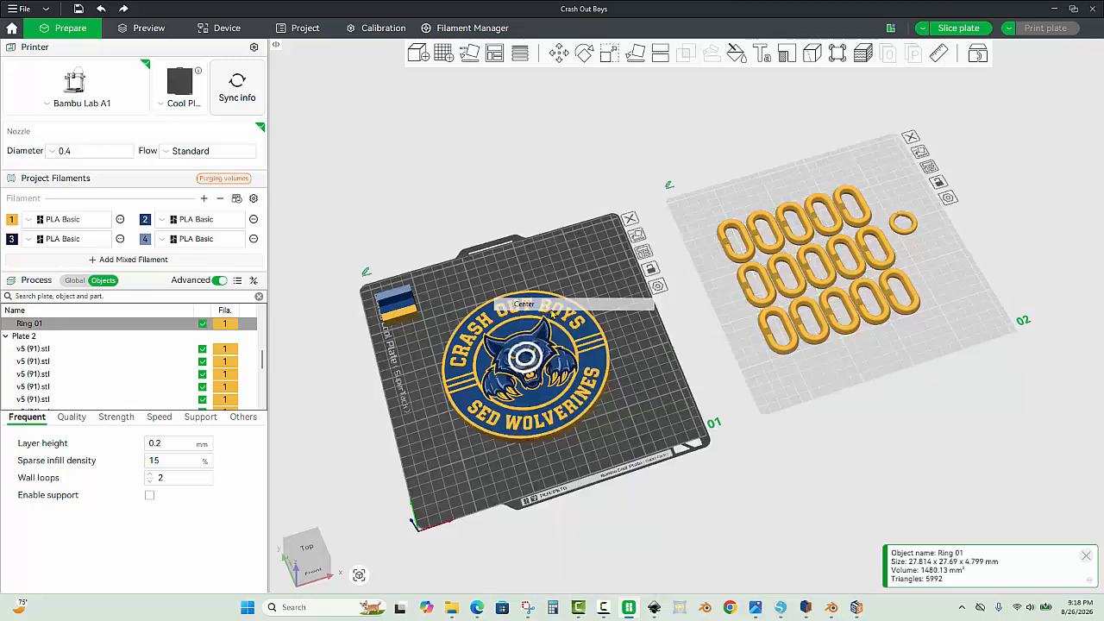
Step: Move the ring along Y to about 193.59 mm, overlapping the badge's top edge as a hanging loop
{"action": "left_click", "coordinate": [558, 54]}
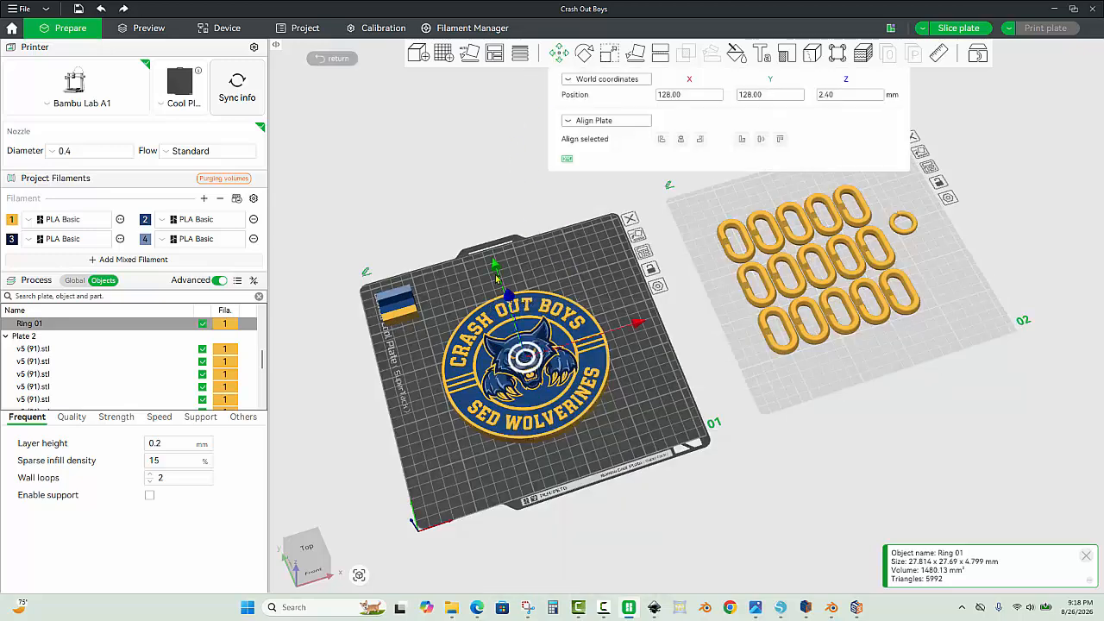
{"action": "left_click_drag", "start_coordinate": [496, 276], "coordinate": [463, 185]}
{"action": "key", "text": "1"}
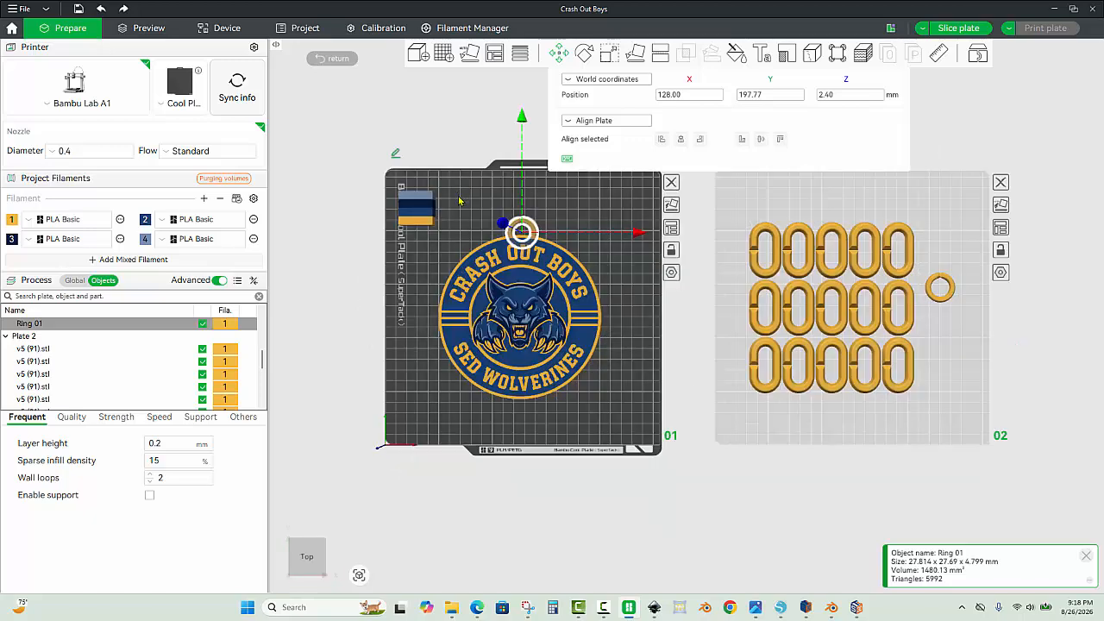
{"action": "scroll", "coordinate": [459, 201], "scroll_direction": "up", "scroll_amount": 5}
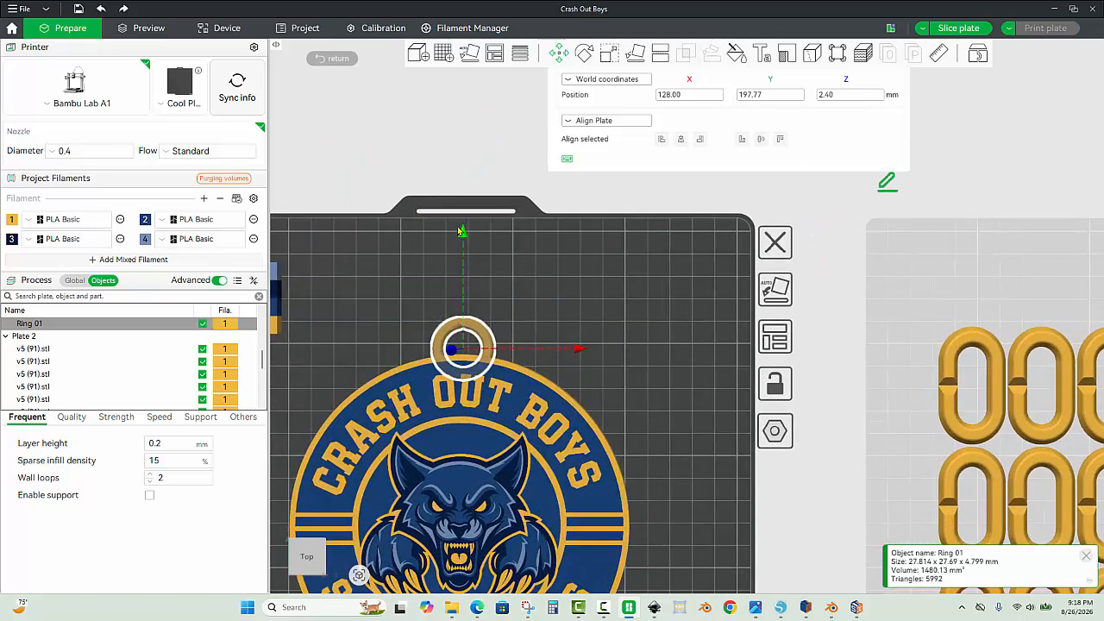
{"action": "left_click_drag", "start_coordinate": [462, 234], "coordinate": [463, 252]}
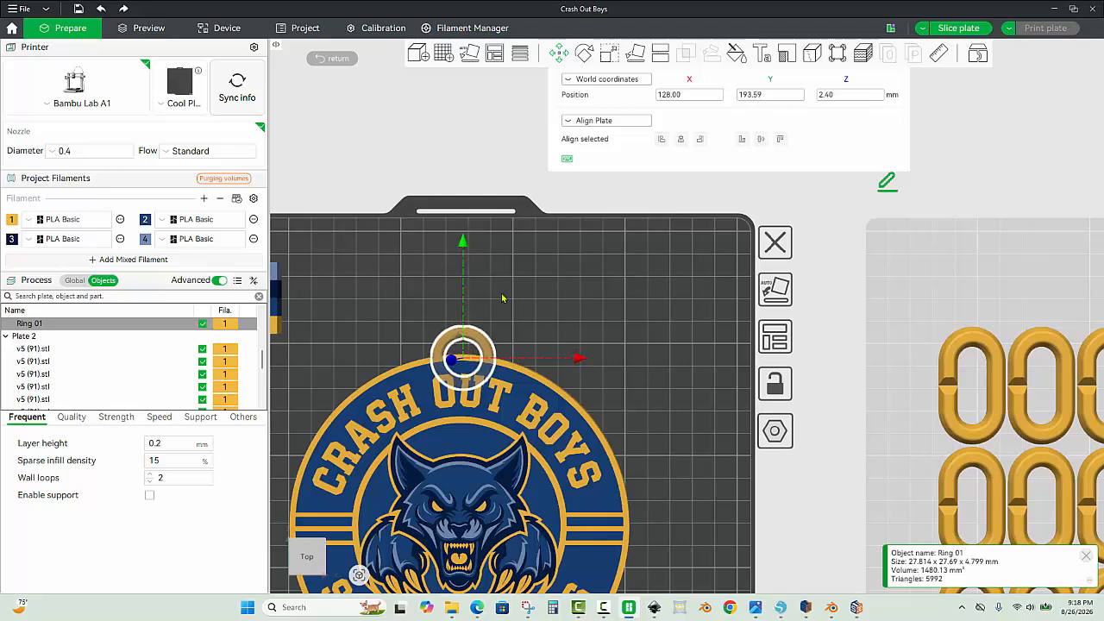
{"action": "left_click", "coordinate": [512, 308]}
{"action": "scroll", "coordinate": [653, 264], "scroll_direction": "down", "scroll_amount": 3}
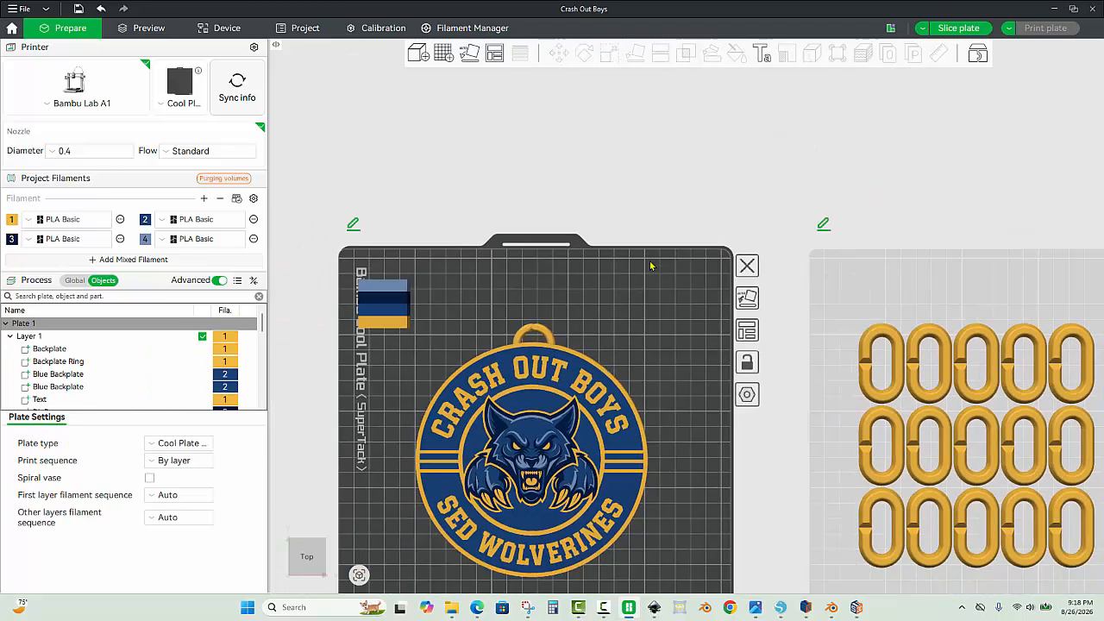
Step: Merge the ring and the badge into a single object
{"action": "scroll", "coordinate": [542, 347], "scroll_direction": "up", "scroll_amount": 3}
{"action": "left_click", "coordinate": [516, 337]}
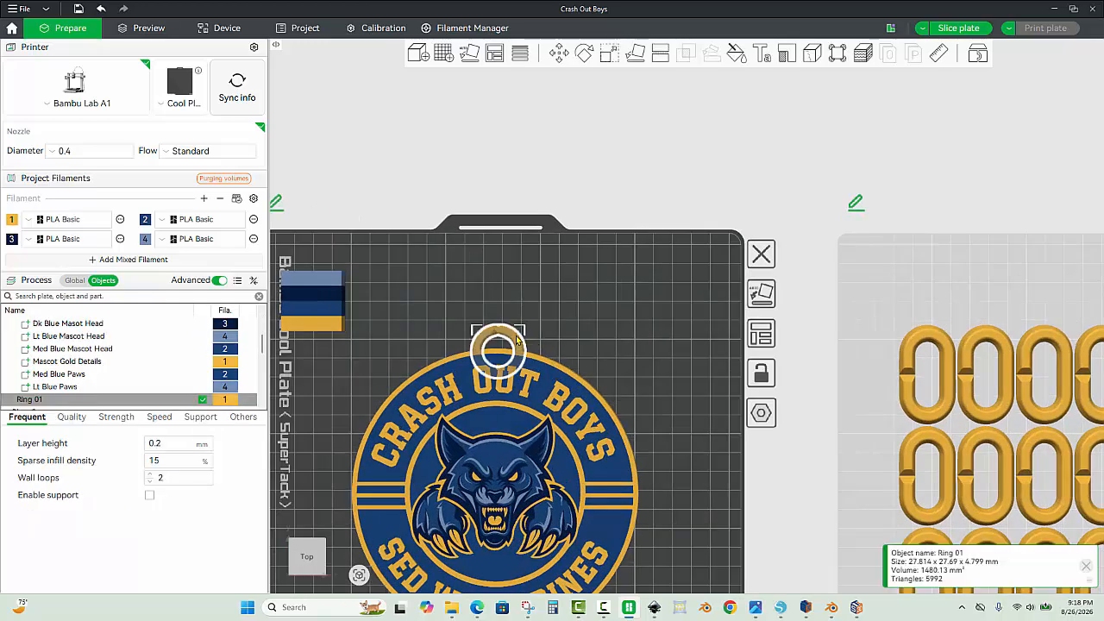
{"action": "left_click", "coordinate": [576, 409], "text": "ctrl"}
{"action": "right_click", "coordinate": [576, 408]}
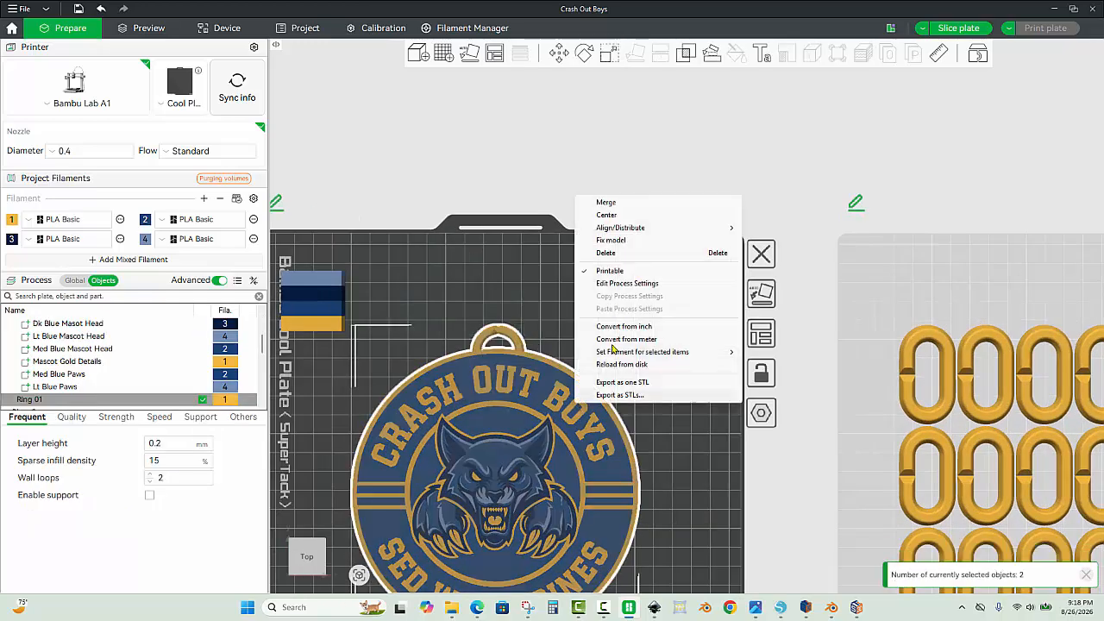
{"action": "left_click", "coordinate": [604, 204]}
{"action": "scroll", "coordinate": [635, 156], "scroll_direction": "down", "scroll_amount": 3}
{"action": "left_click", "coordinate": [634, 156]}
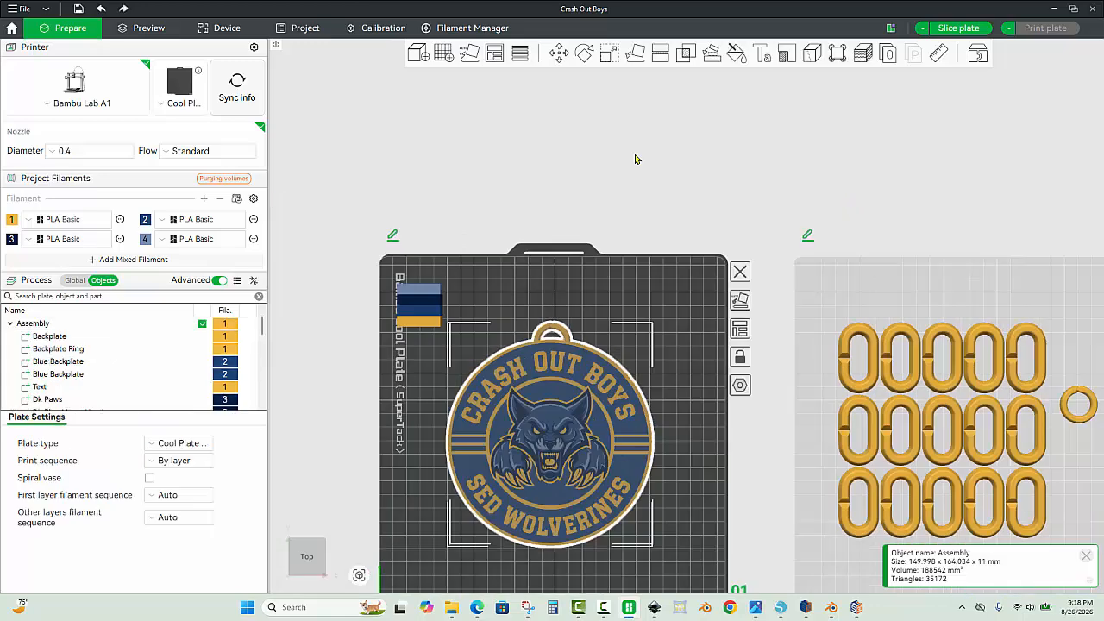
Step: Examine the chain-links plate and the merged badge plate from an angle, leaving the badge plate active
{"action": "scroll", "coordinate": [635, 156], "scroll_direction": "down", "scroll_amount": 4}
{"action": "key", "text": "0"}
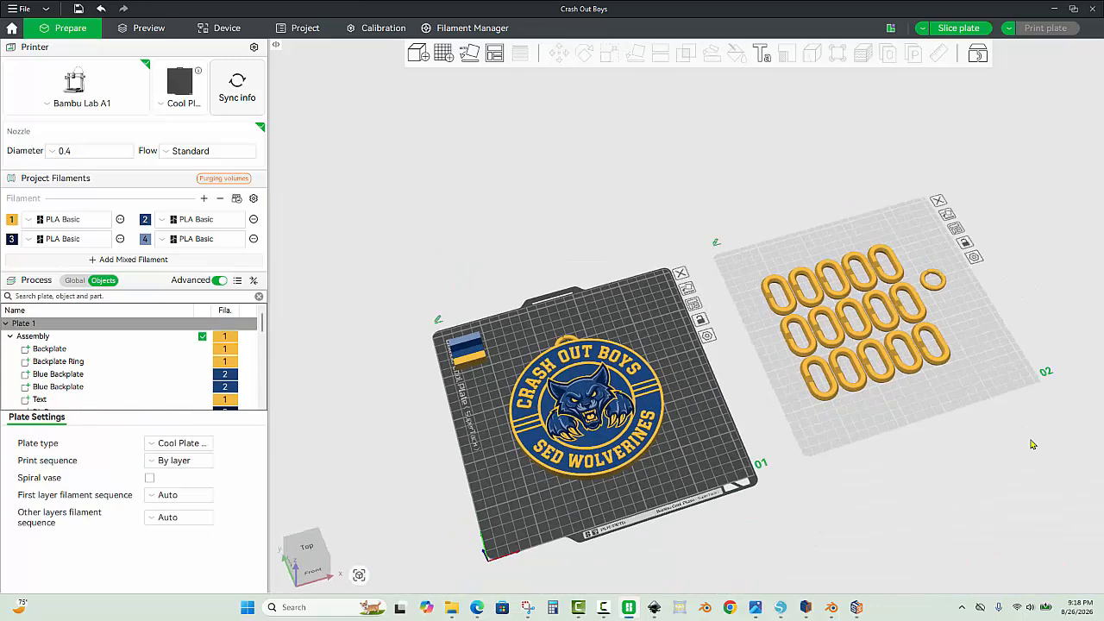
{"action": "left_click", "coordinate": [802, 362]}
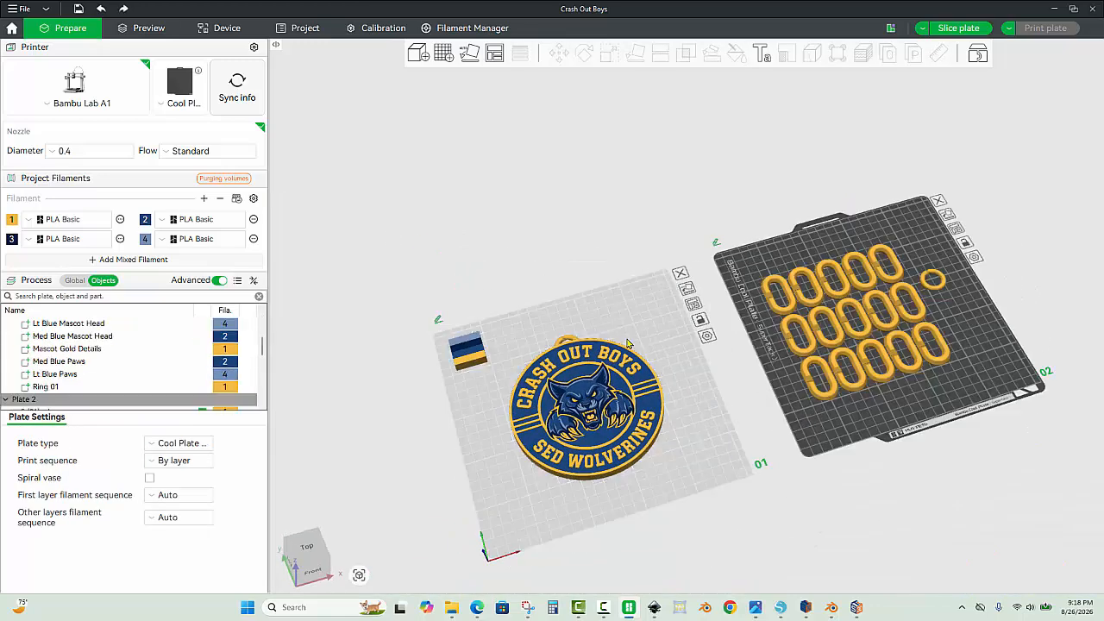
{"action": "left_click", "coordinate": [637, 320]}
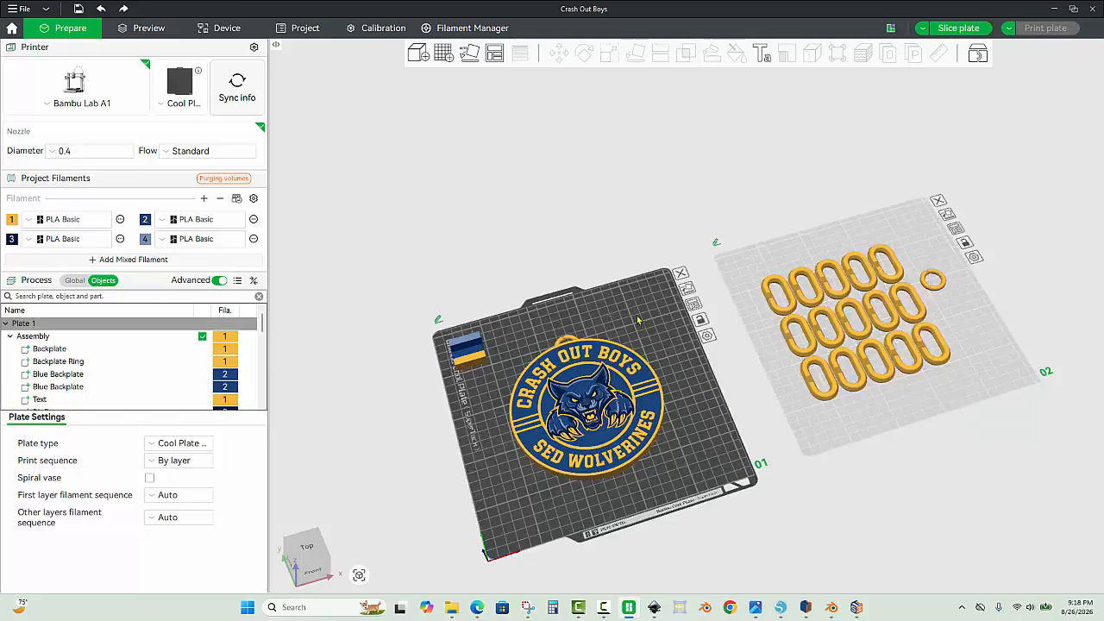